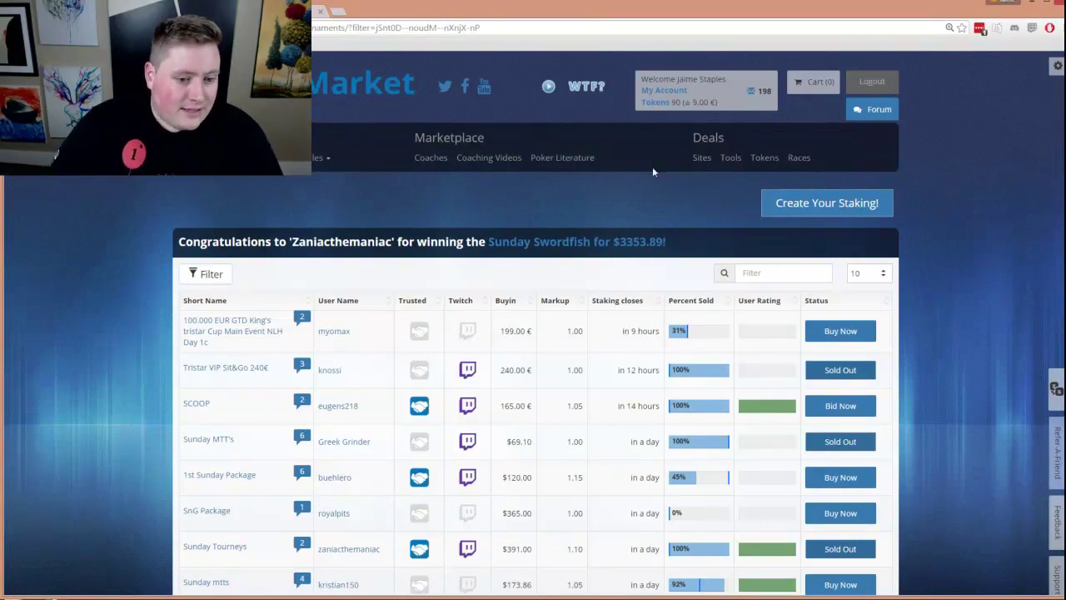
# Create a new staking and set its event or package name to Saturday Grind.
pyautogui.scroll(-2, 422, 327)
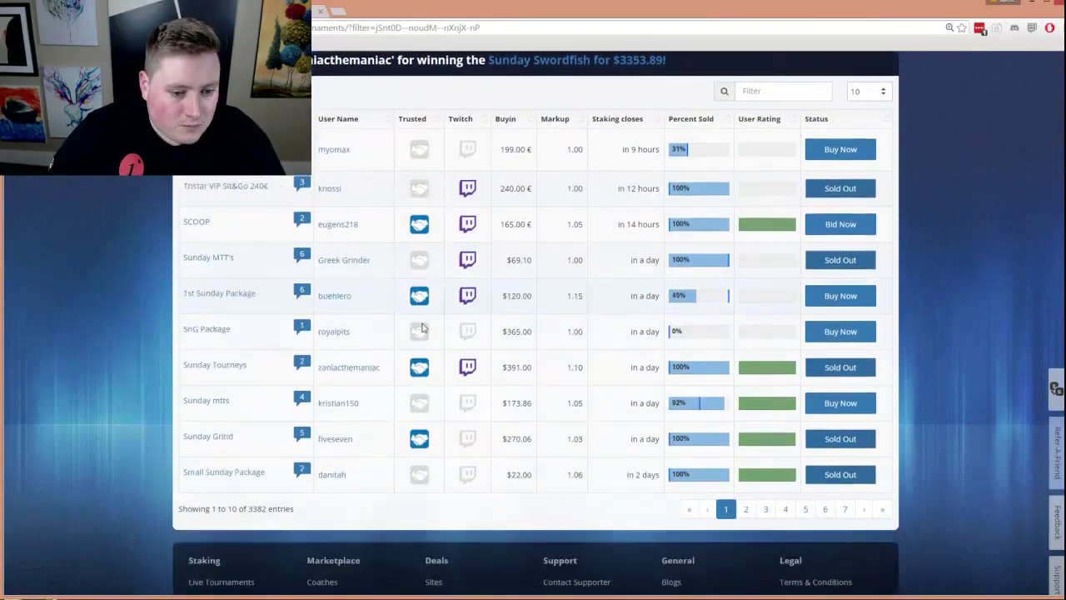
pyautogui.scroll(2, 422, 327)
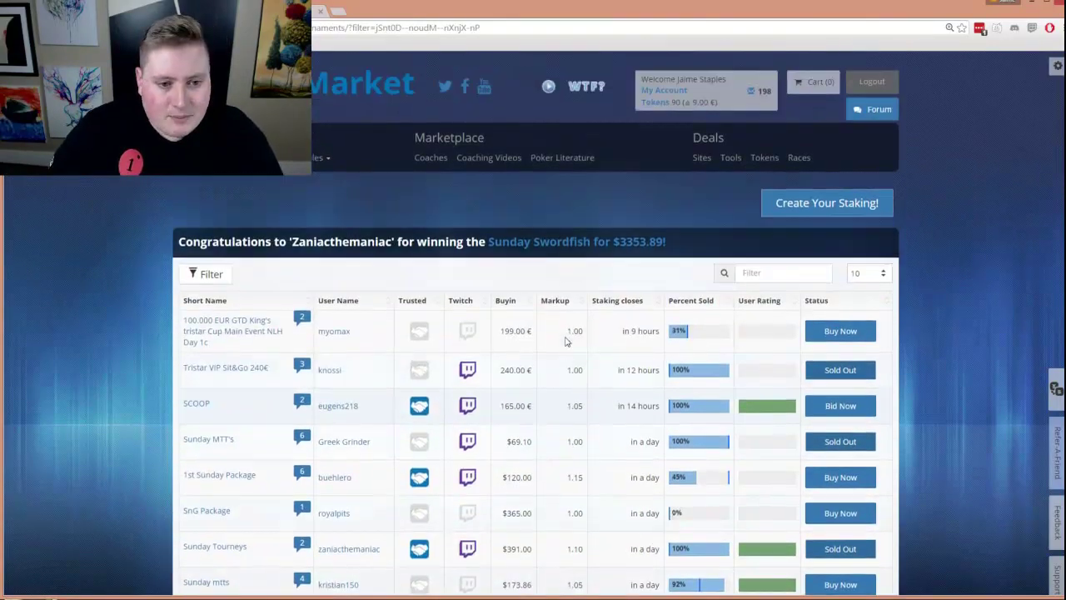
pyautogui.click(841, 208)
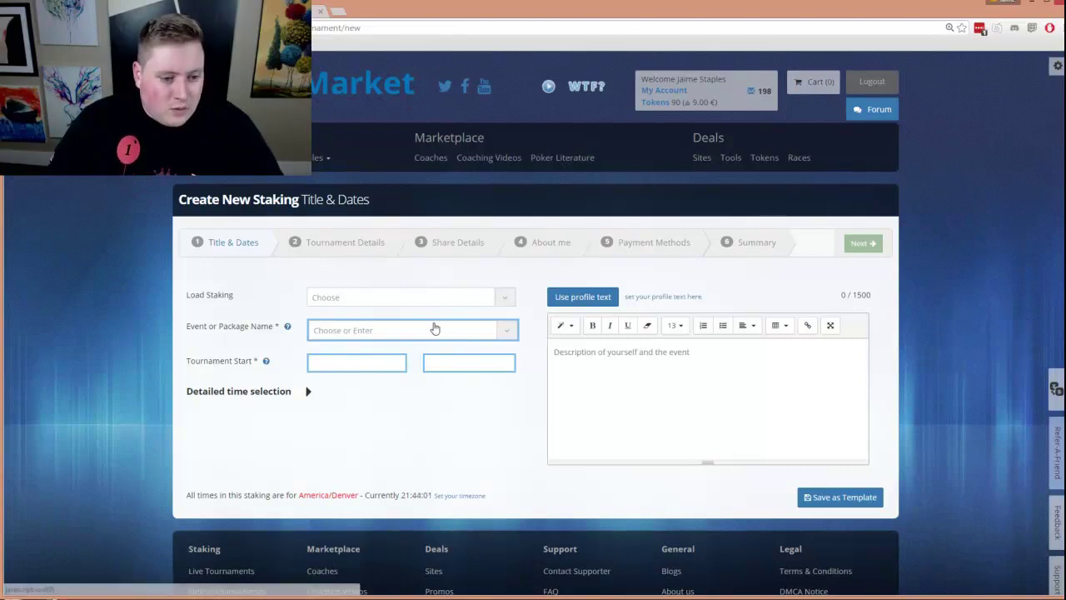
pyautogui.click(429, 337)
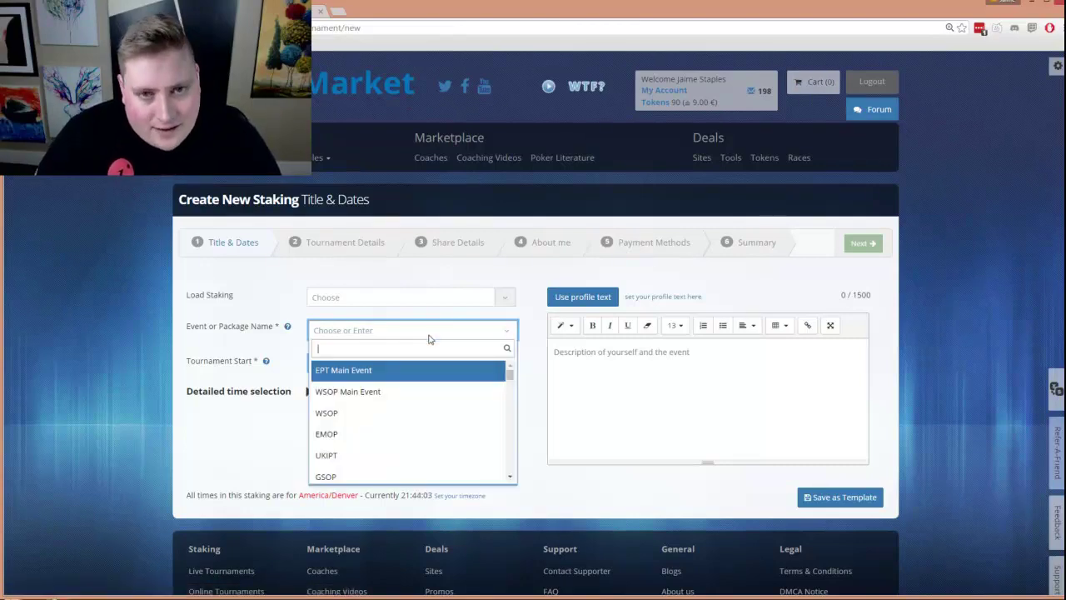
pyautogui.write('Sat')
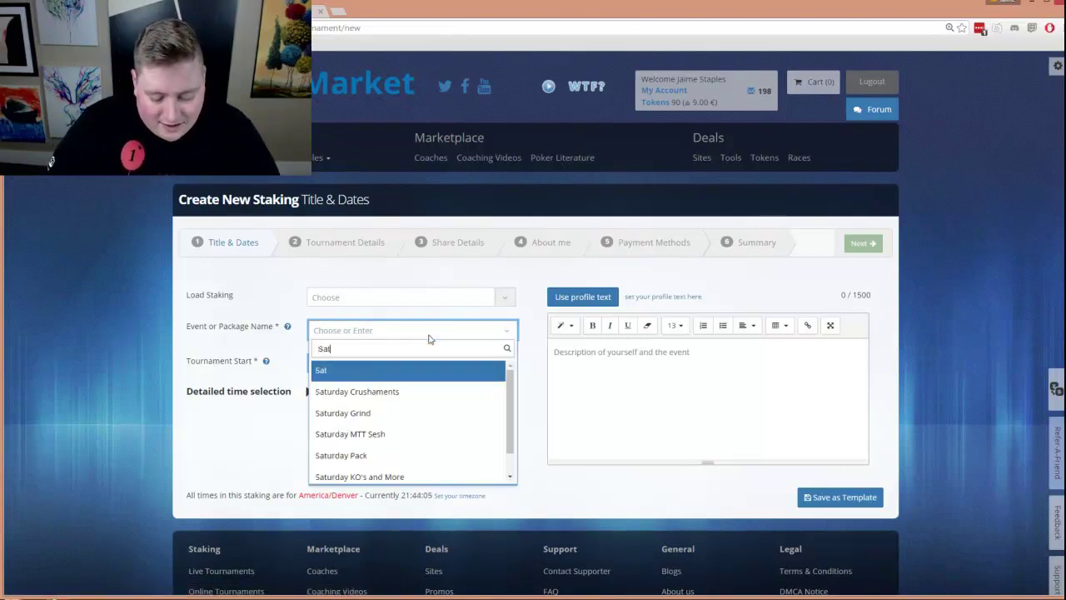
pyautogui.write('urday Grind')
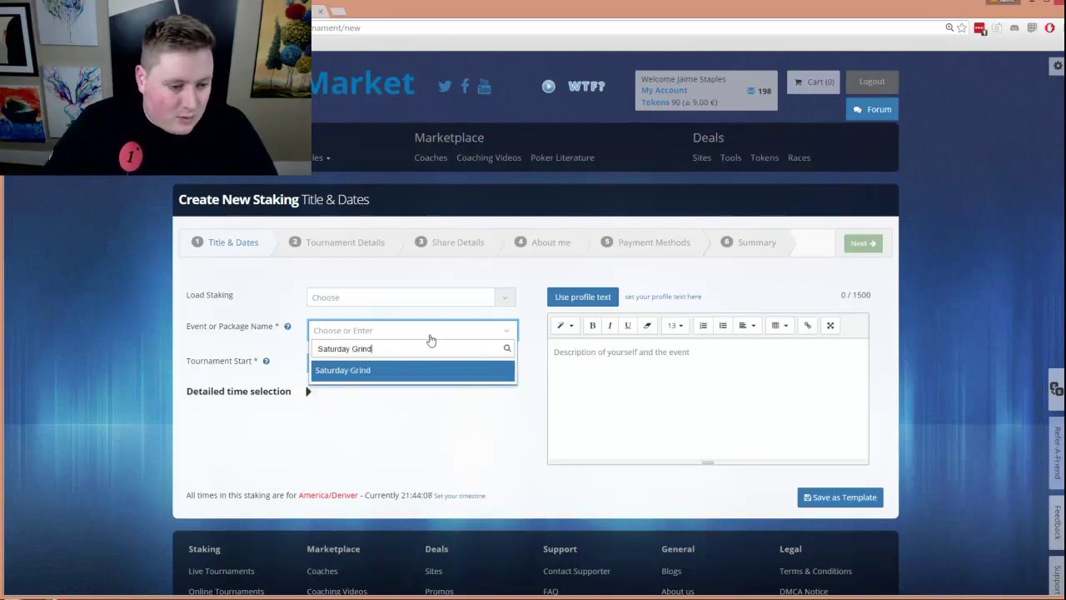
pyautogui.press('Return')
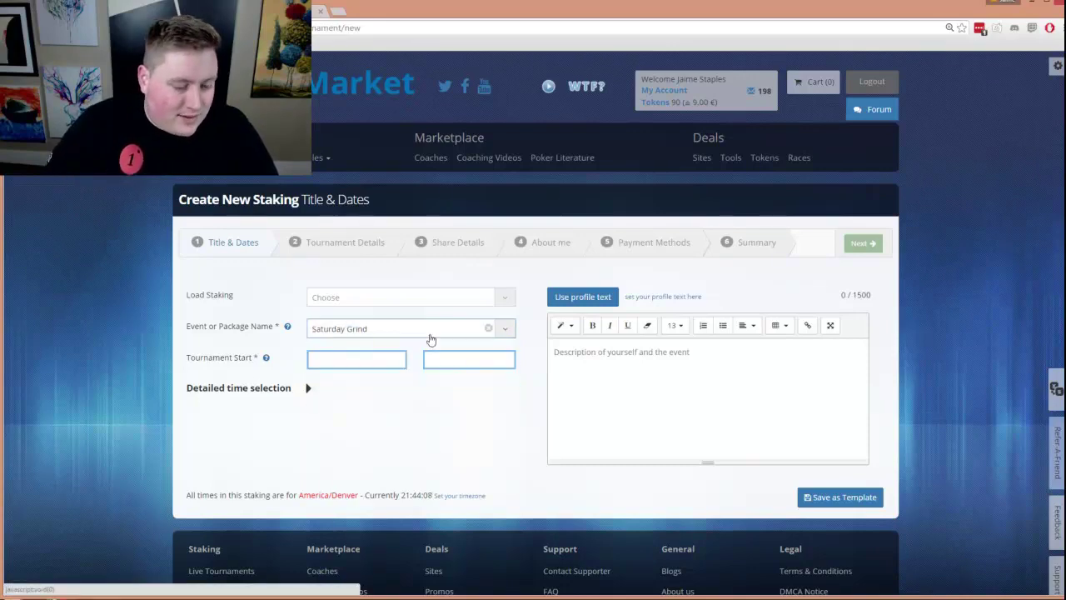
# Set the tournament start to 16 Apr 2016 at 11:00 and check the detailed auction end and payment deadline times.
pyautogui.click(350, 364)
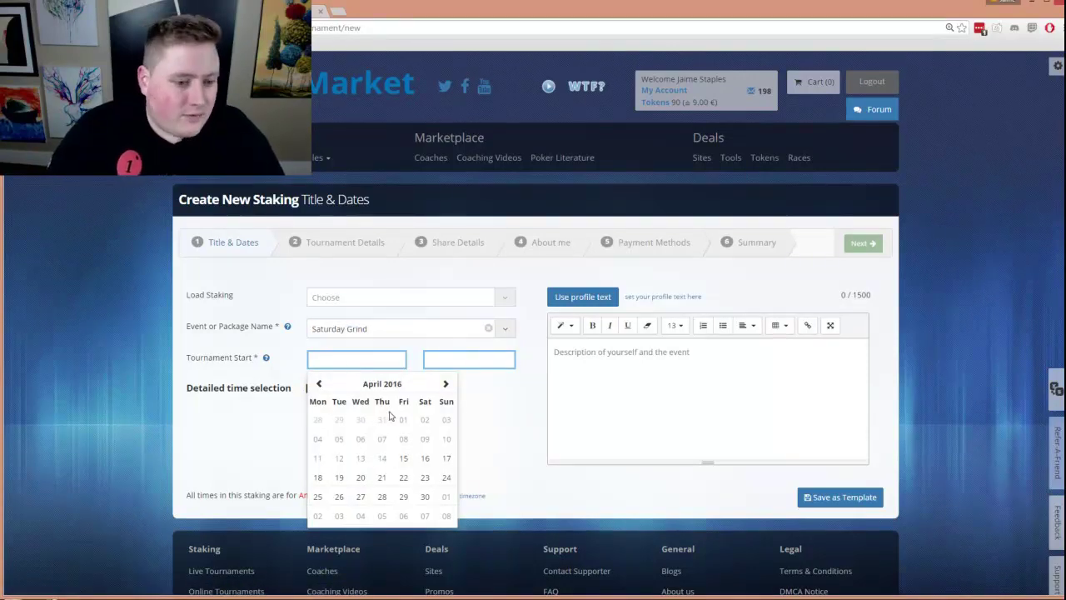
pyautogui.click(425, 463)
pyautogui.click(463, 365)
pyautogui.scroll(-5, 438, 490)
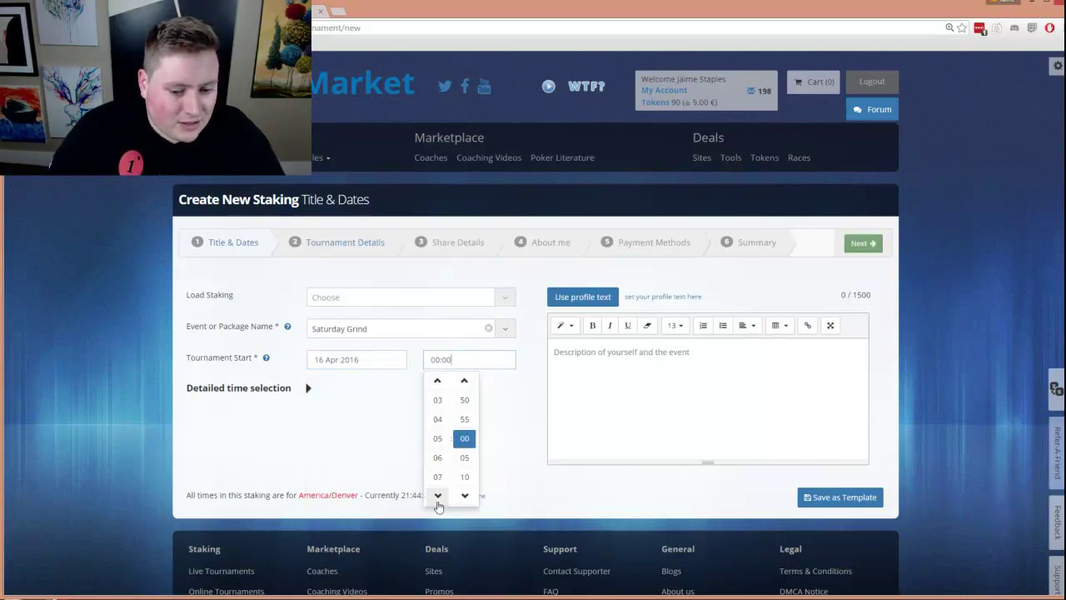
pyautogui.click(438, 457)
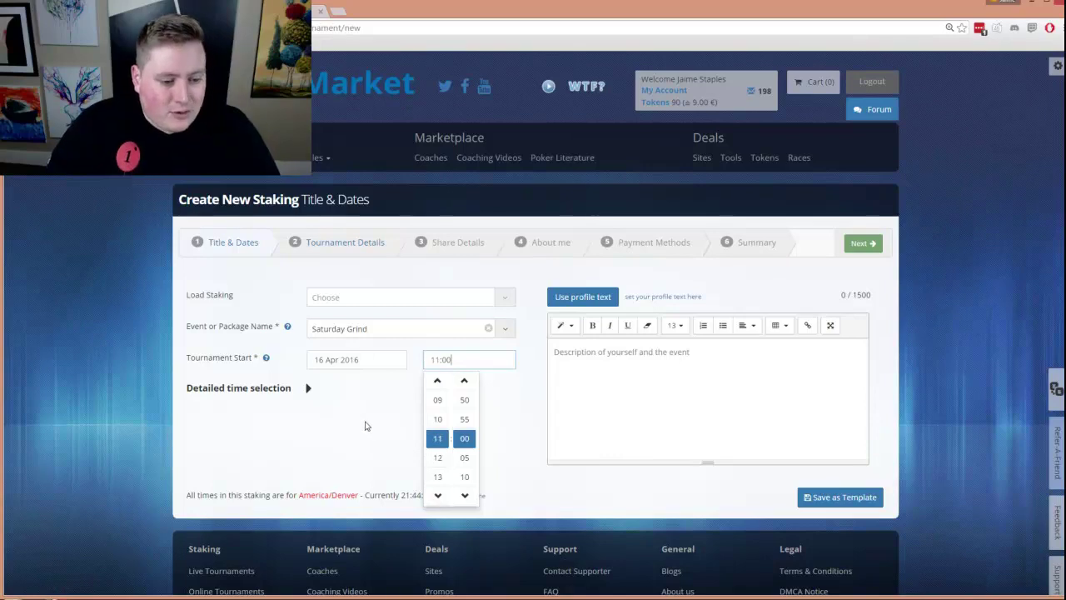
pyautogui.click(369, 430)
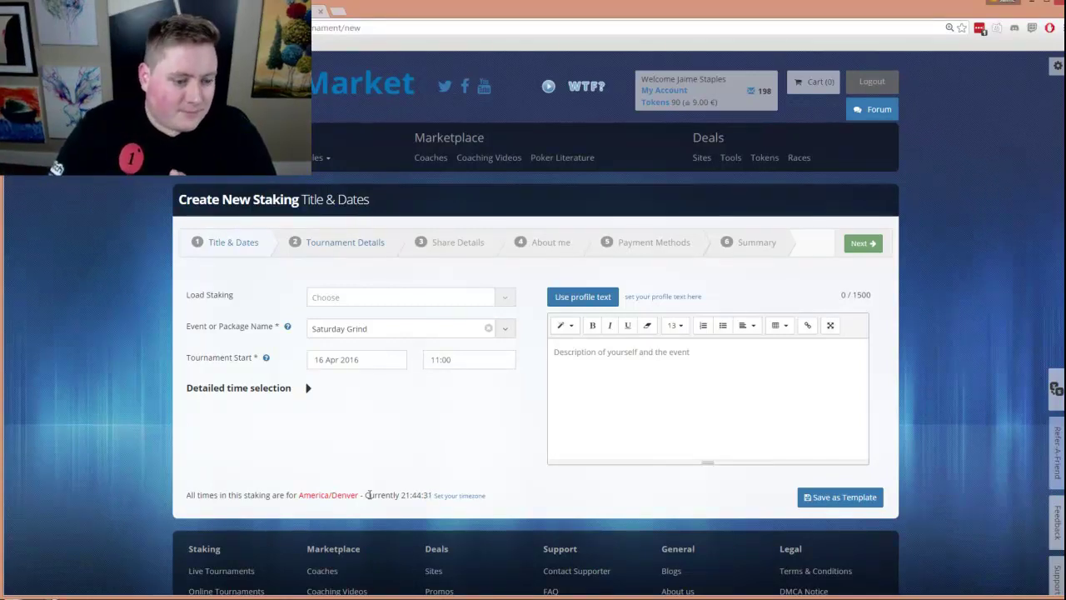
pyautogui.click(308, 391)
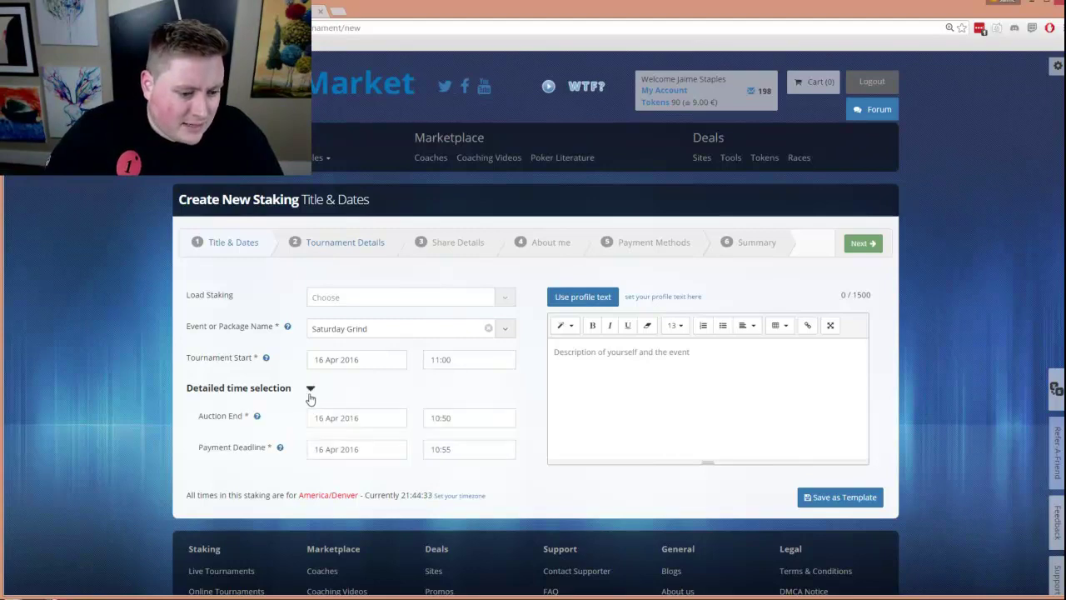
pyautogui.click(308, 391)
# Fill the staking description with the saved profile text and review its introduction and notes.
pyautogui.click(606, 368)
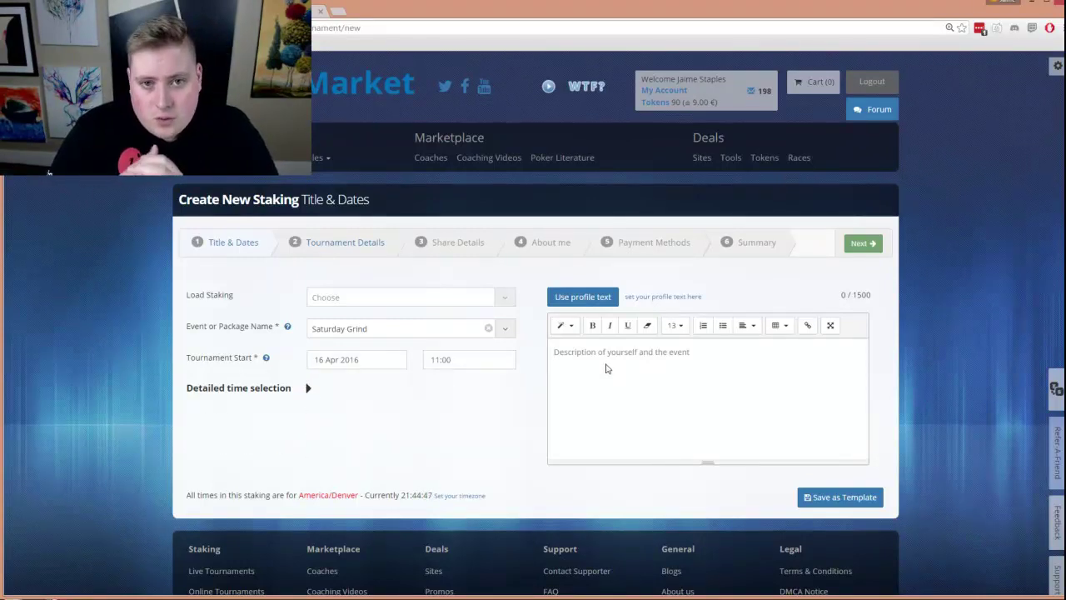
pyautogui.click(599, 300)
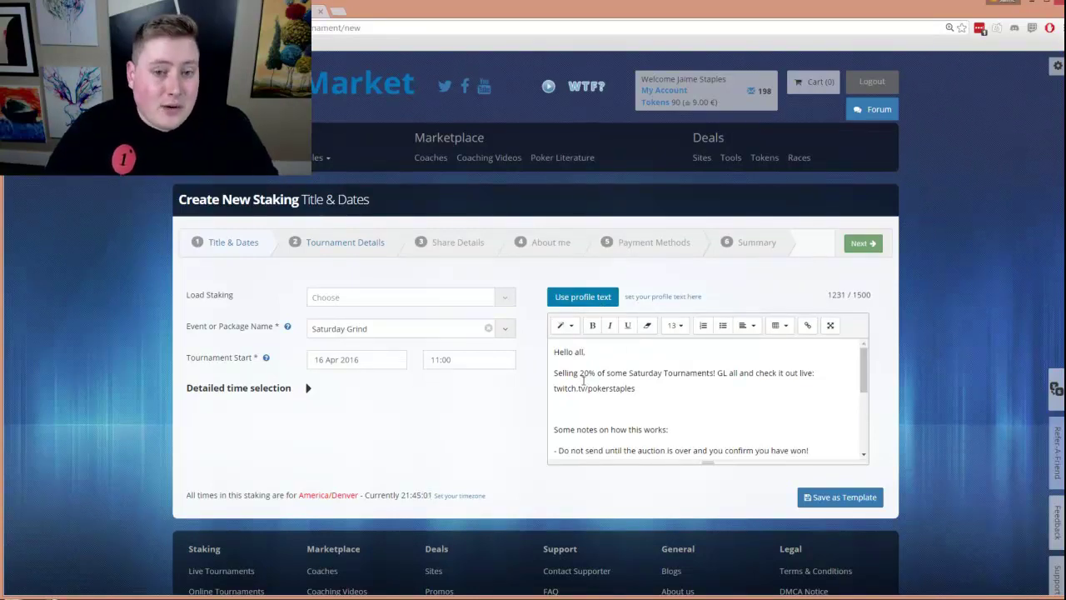
pyautogui.moveTo(737, 373); pyautogui.dragTo(767, 387)
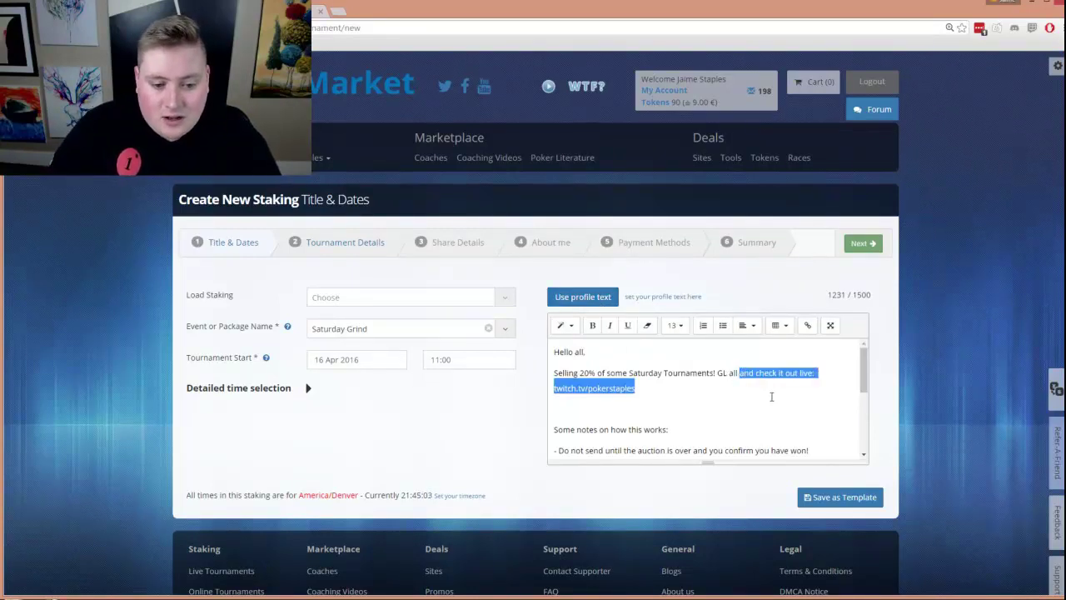
pyautogui.click(740, 405)
pyautogui.moveTo(580, 372); pyautogui.dragTo(683, 416)
pyautogui.click(683, 417)
pyautogui.scroll(-5, 683, 417)
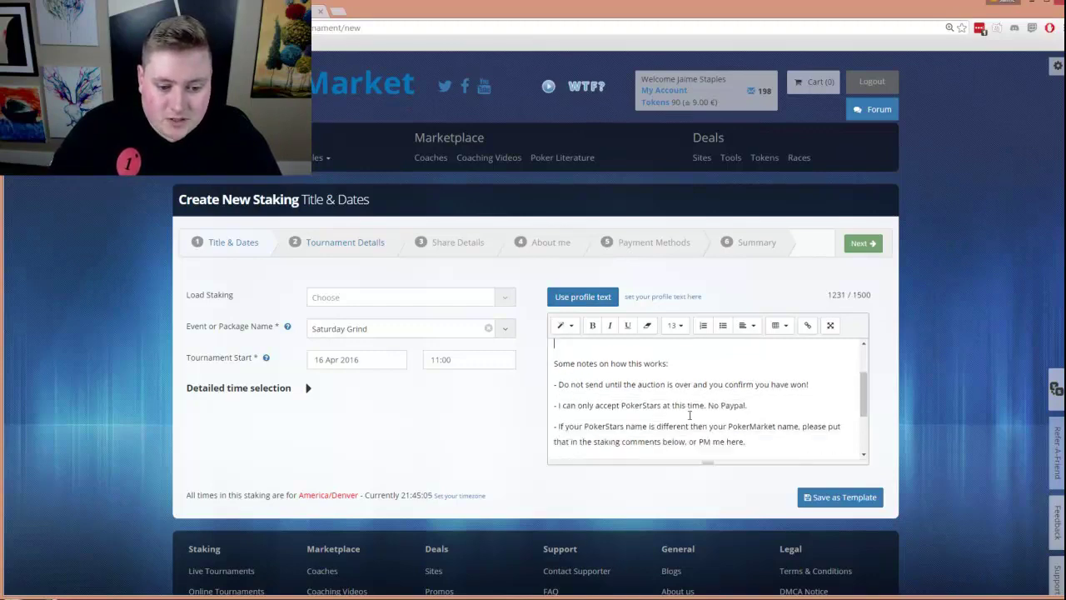
pyautogui.scroll(2, 688, 349)
# Remove the description notes about sending only after the auction, differing PokerStars names, and going into the account under online tournaments.
pyautogui.moveTo(818, 390); pyautogui.dragTo(502, 374)
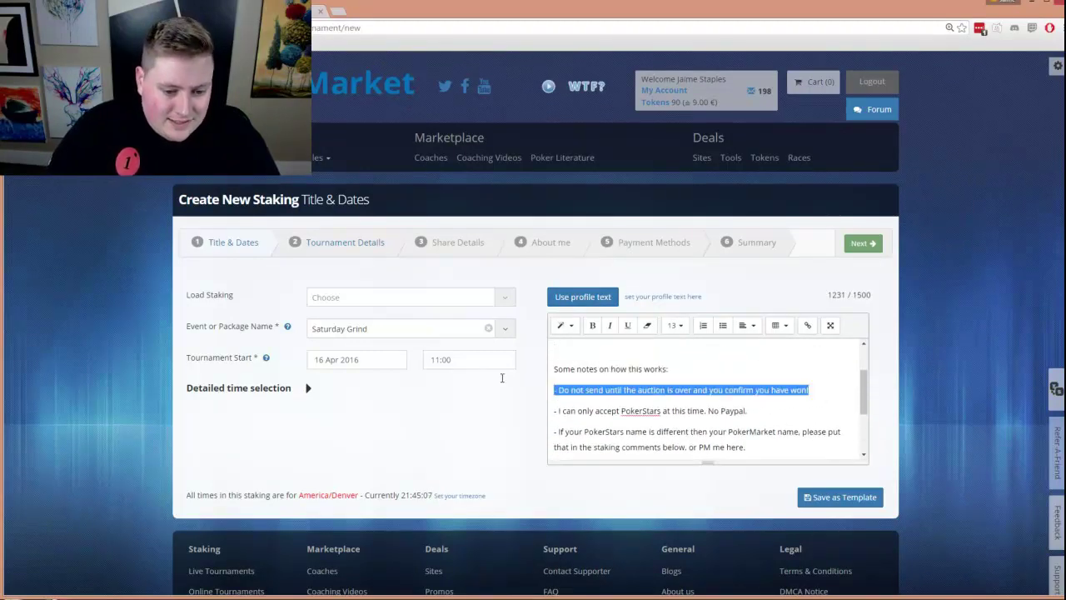
pyautogui.press('BackSpace')
pyautogui.press('BackSpace')
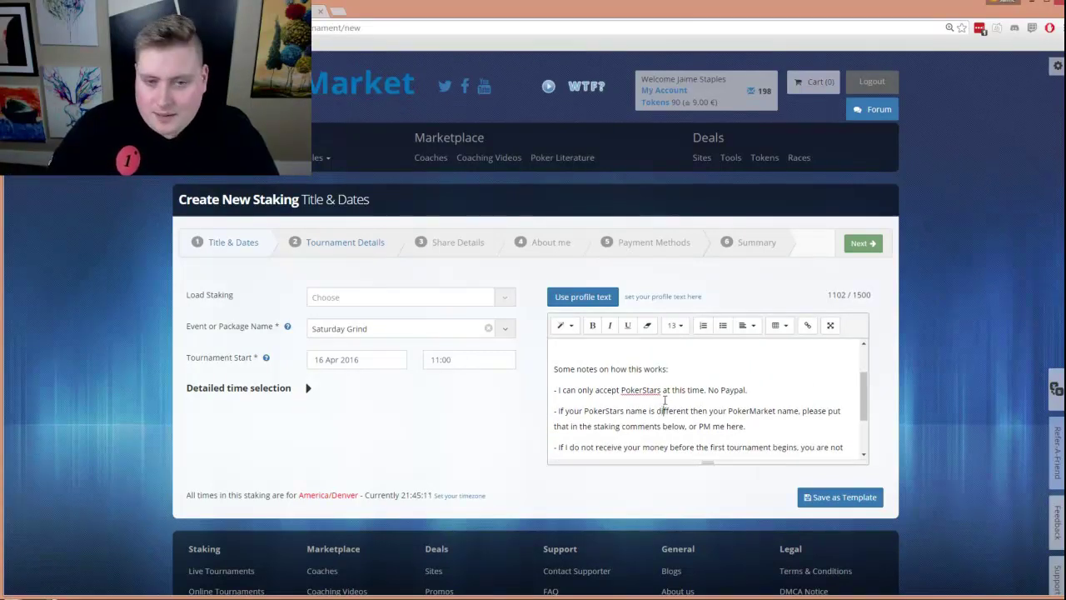
pyautogui.click(667, 386)
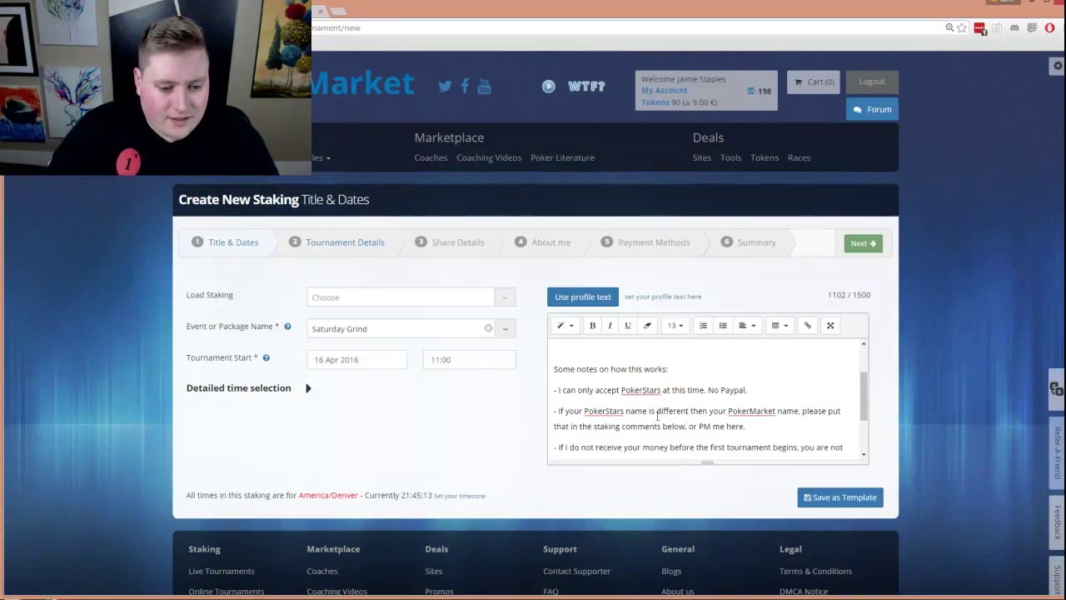
pyautogui.moveTo(745, 426); pyautogui.dragTo(555, 411)
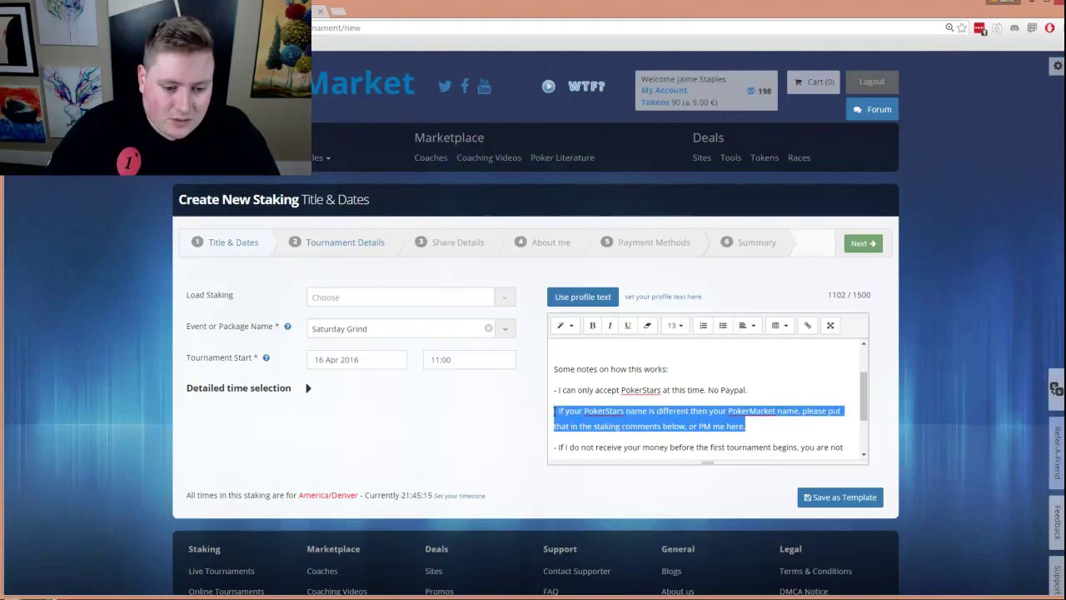
pyautogui.press('BackSpace')
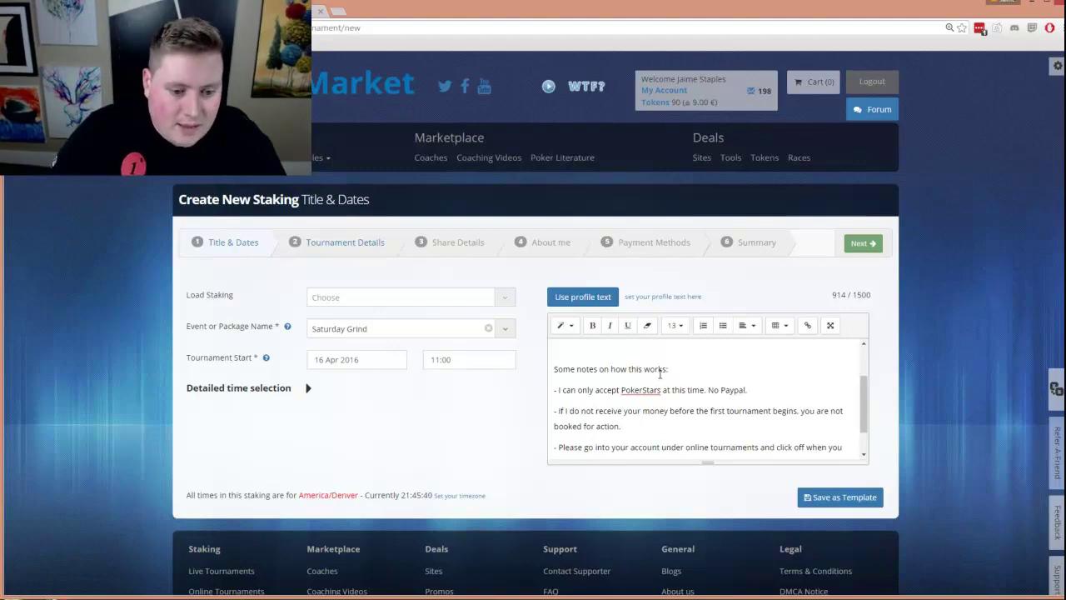
pyautogui.scroll(-1, 776, 375)
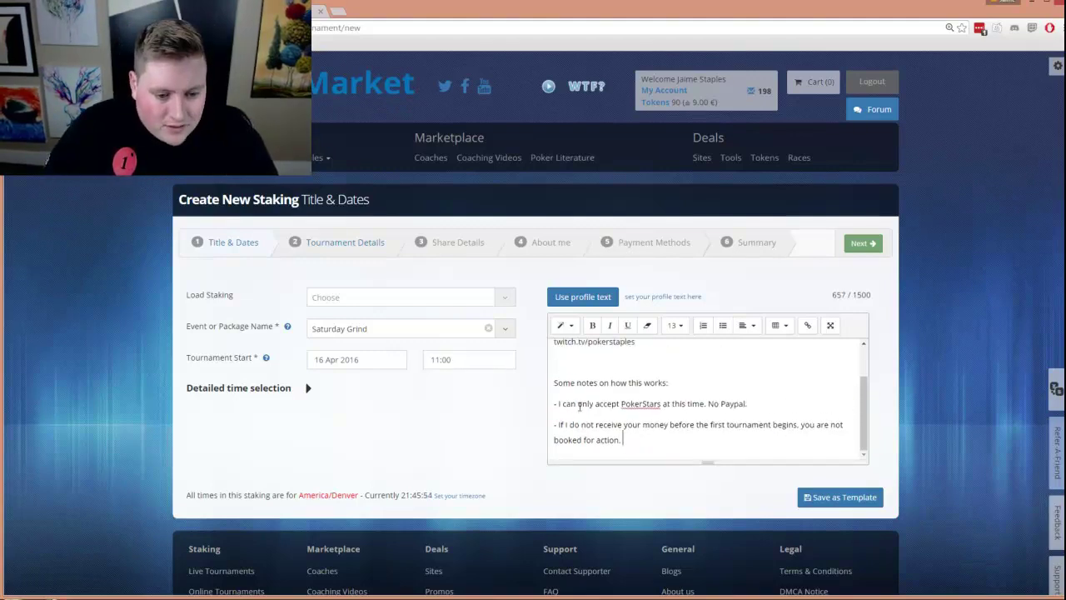
pyautogui.scroll(3, 627, 451)
pyautogui.scroll(-2, 666, 423)
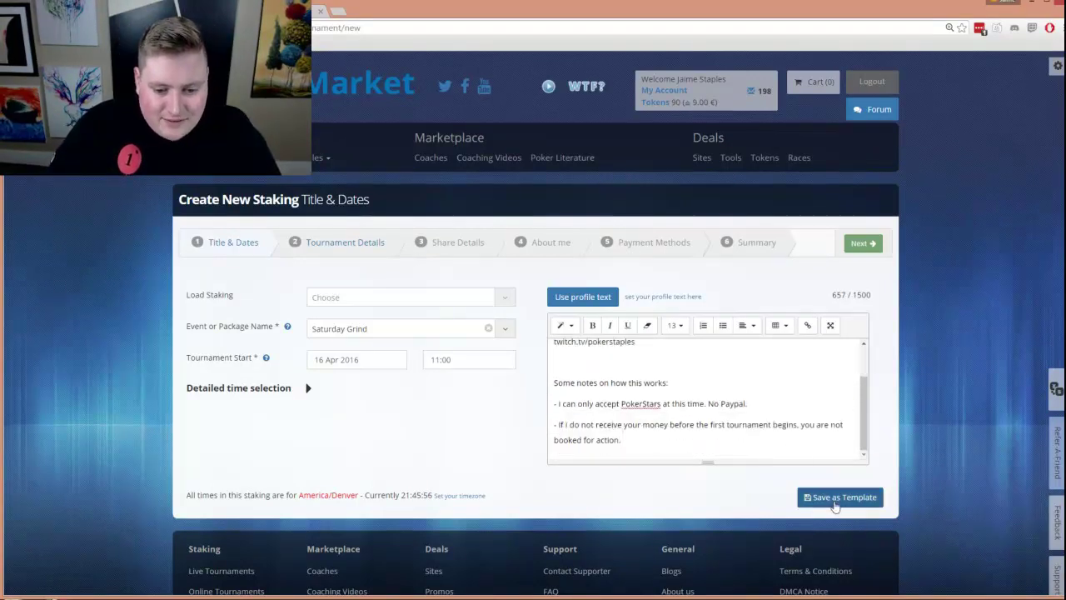
# Save the staking as a template named Saturday Grind.
pyautogui.click(836, 507)
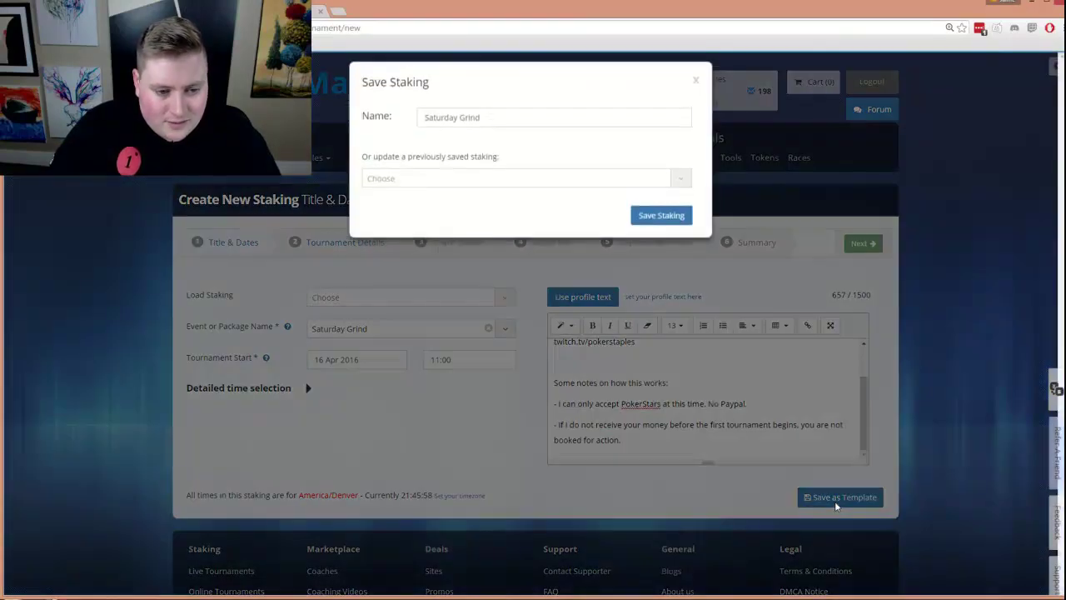
pyautogui.click(471, 126)
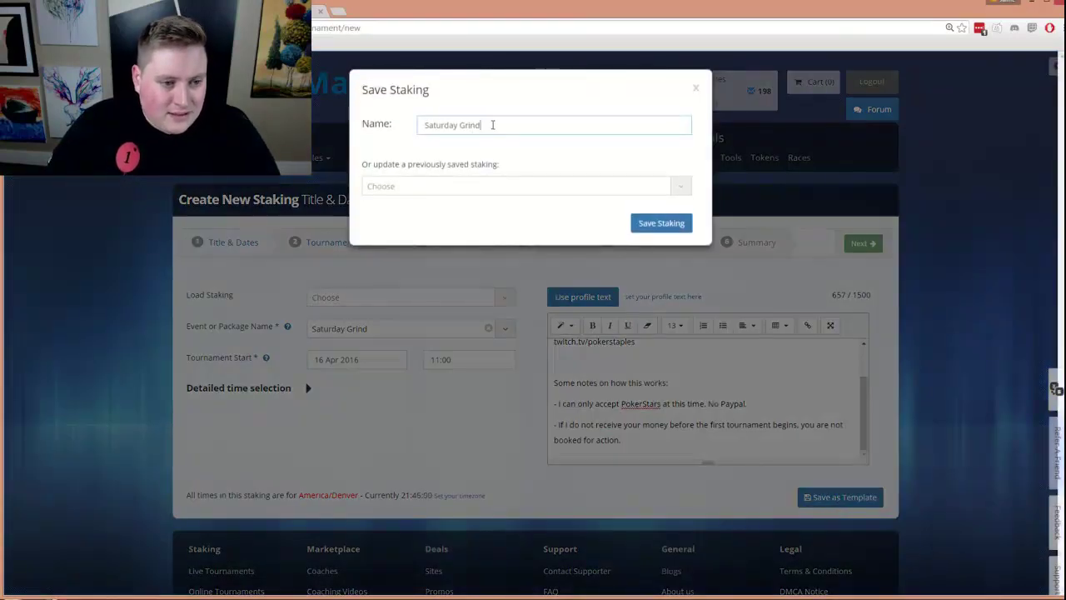
pyautogui.hotkey('ctrl', 'a')
pyautogui.click(489, 125)
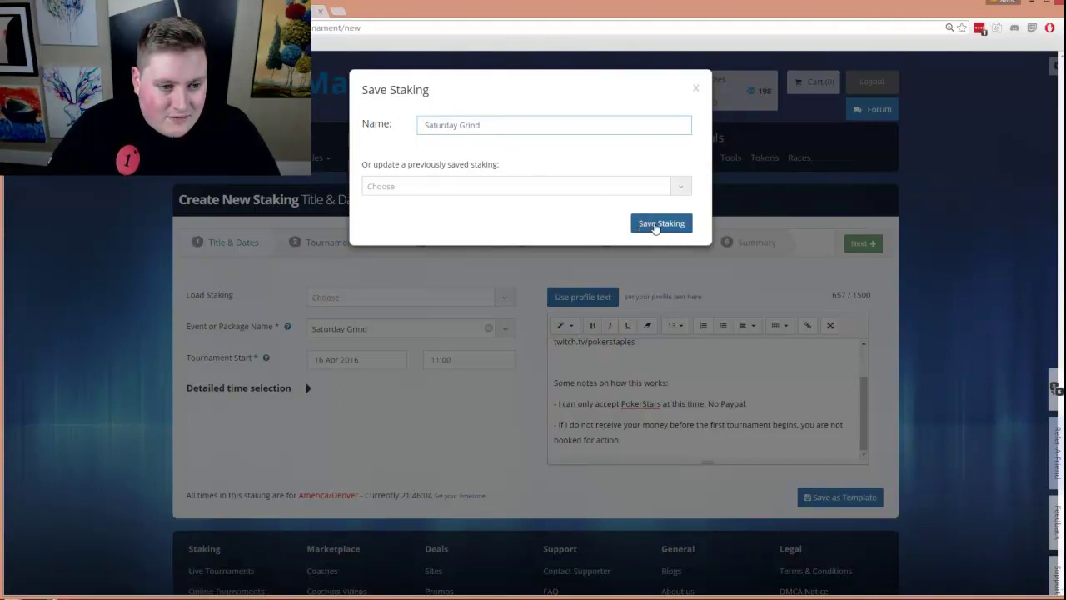
pyautogui.click(657, 225)
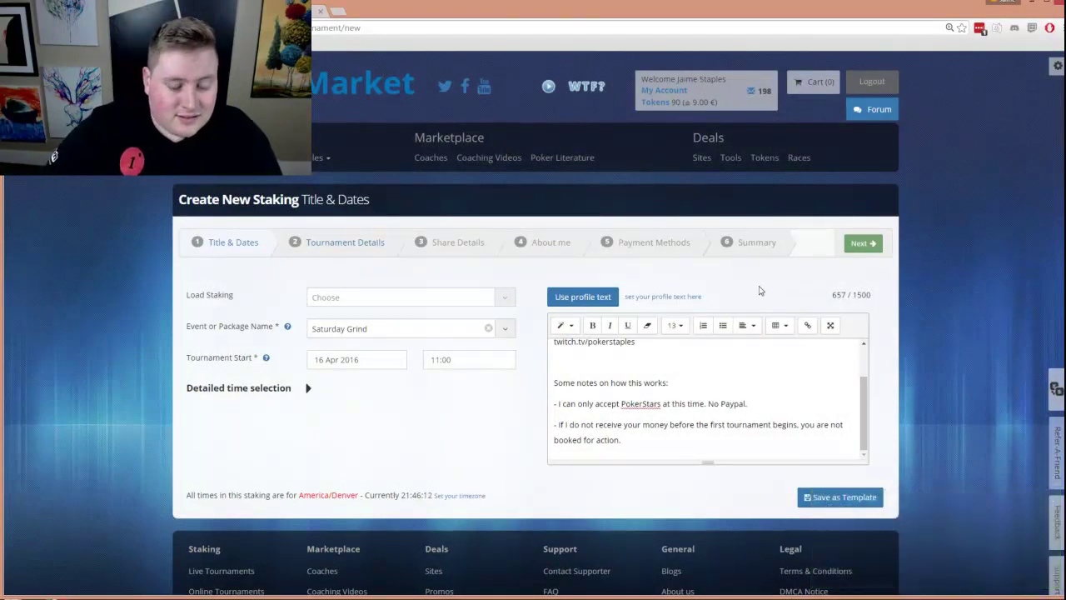
# Proceed to the tournament details, choosing USD as the currency and 20% as the selling share.
pyautogui.click(862, 244)
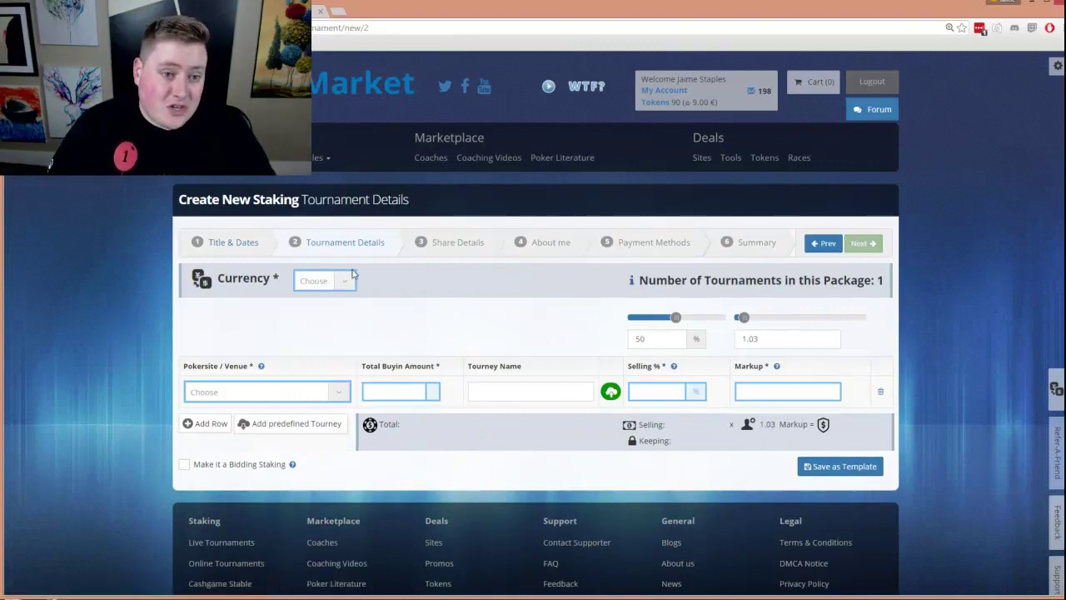
pyautogui.click(325, 283)
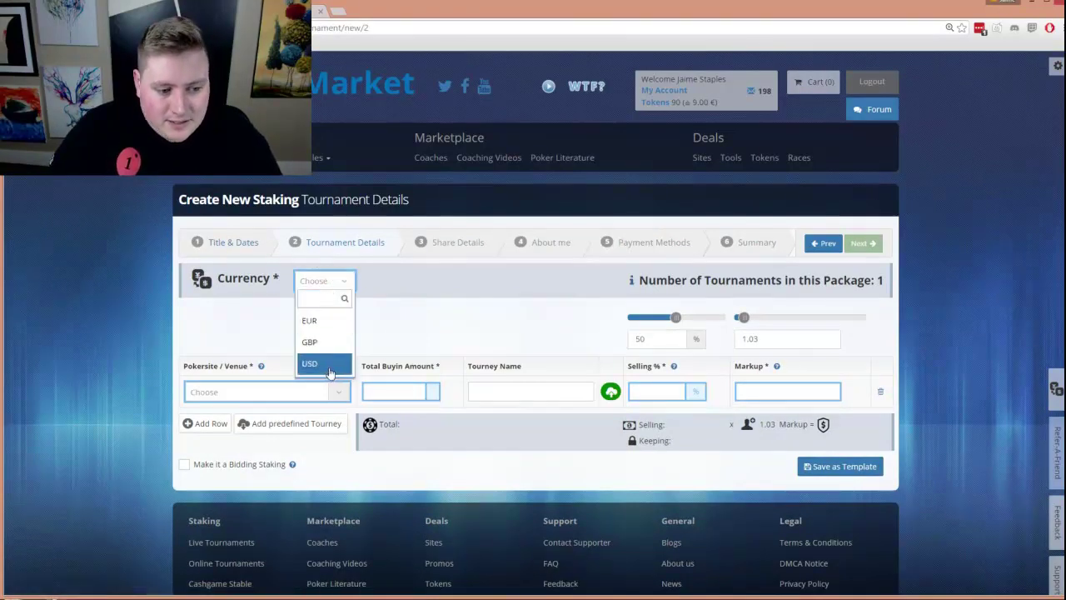
pyautogui.click(330, 367)
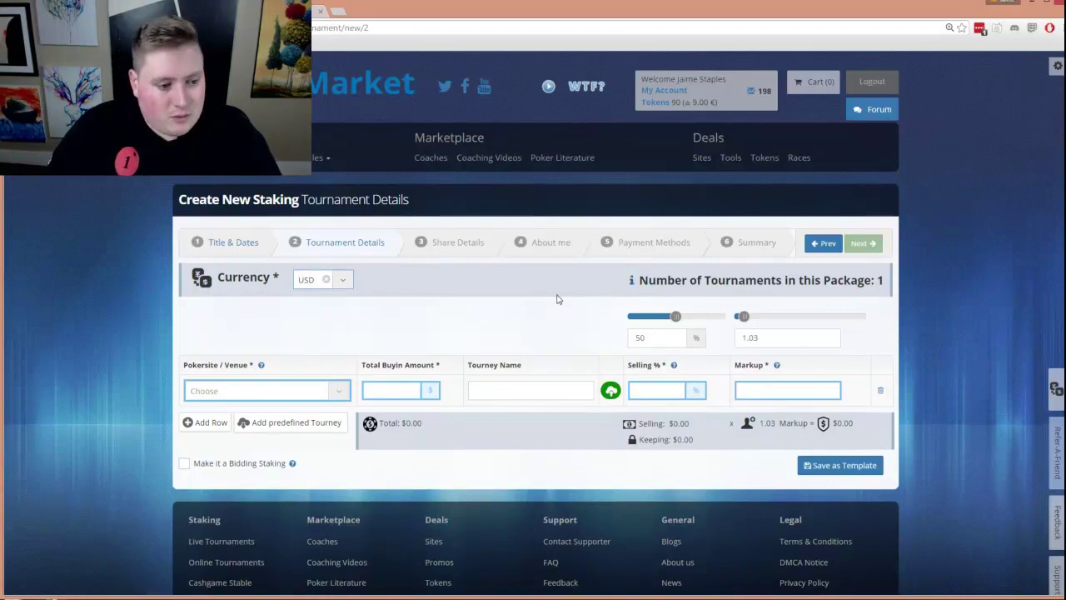
pyautogui.moveTo(675, 316); pyautogui.dragTo(634, 310)
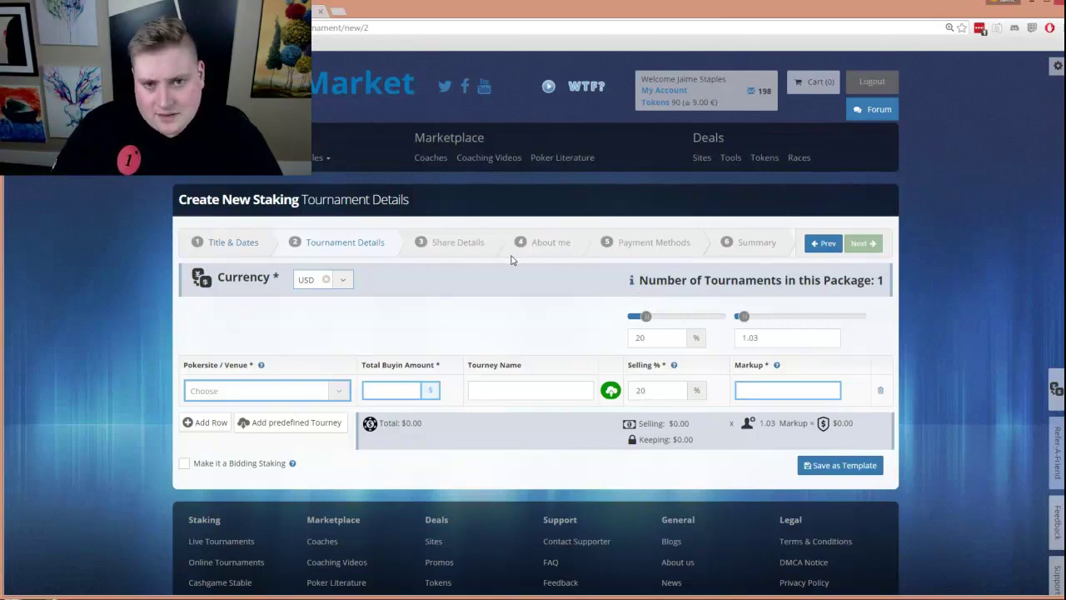
# Try the overall package markup at 2.55 and at 0.8.
pyautogui.doubleClick(760, 339)
pyautogui.click(777, 343)
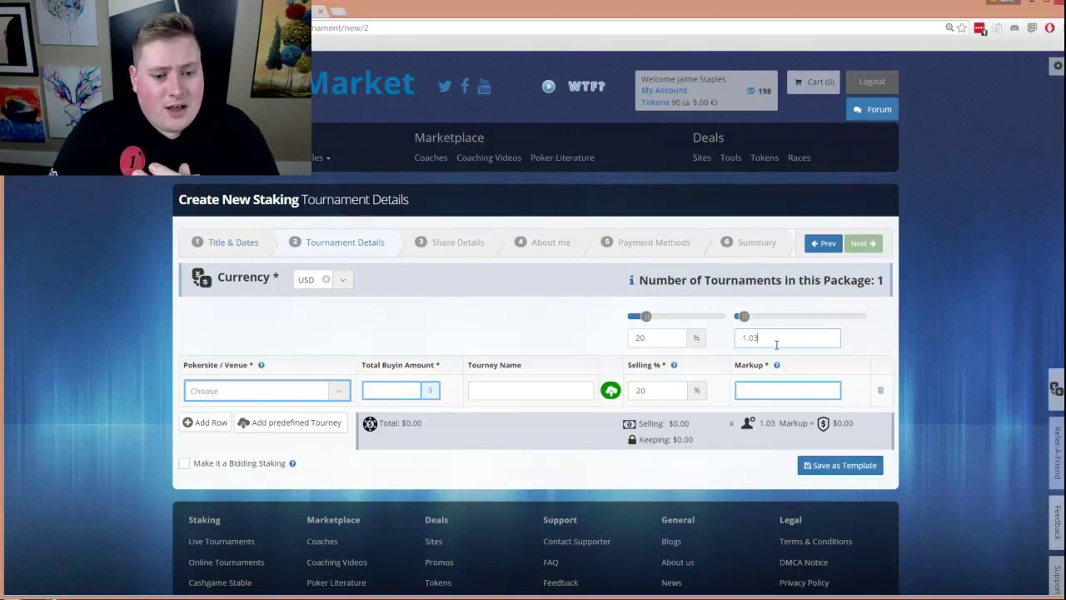
pyautogui.moveTo(716, 324)
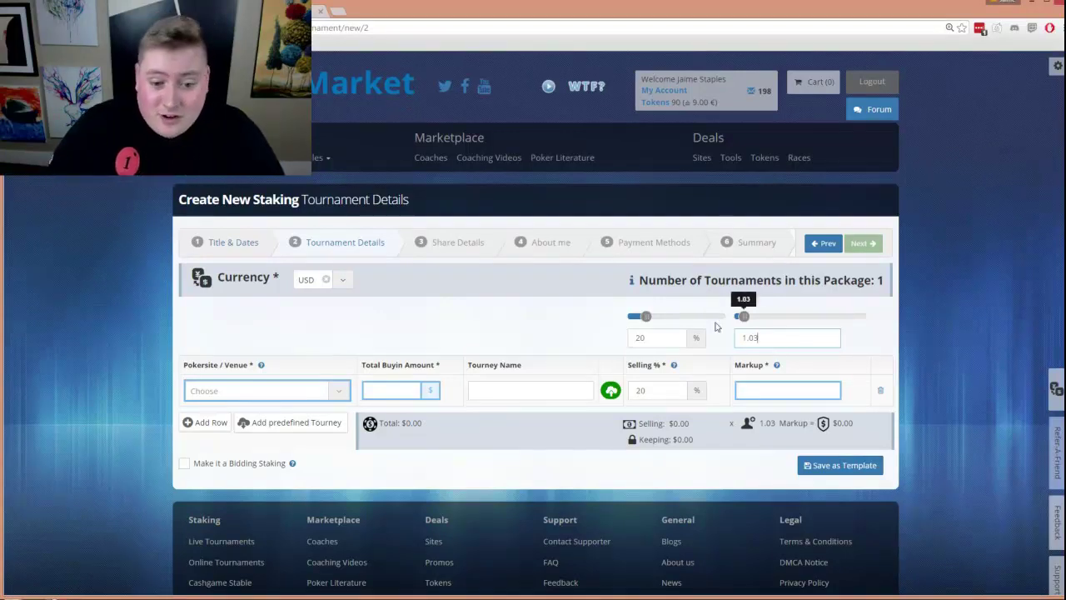
pyautogui.moveTo(741, 320); pyautogui.dragTo(811, 323)
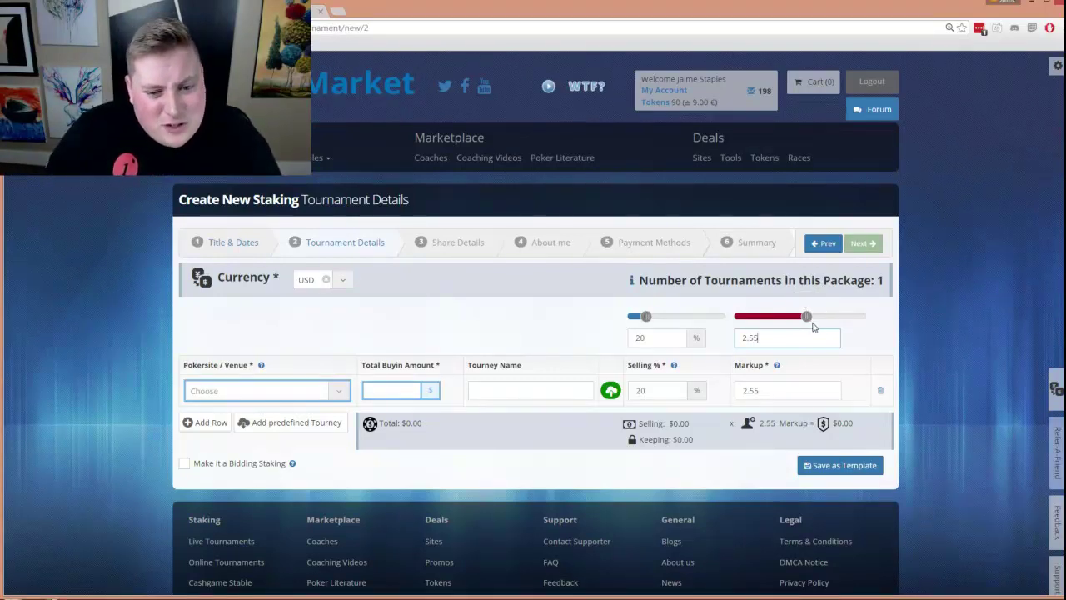
pyautogui.moveTo(814, 326); pyautogui.dragTo(733, 318)
# Set the overall package markup to 1.1.
pyautogui.doubleClick(777, 338)
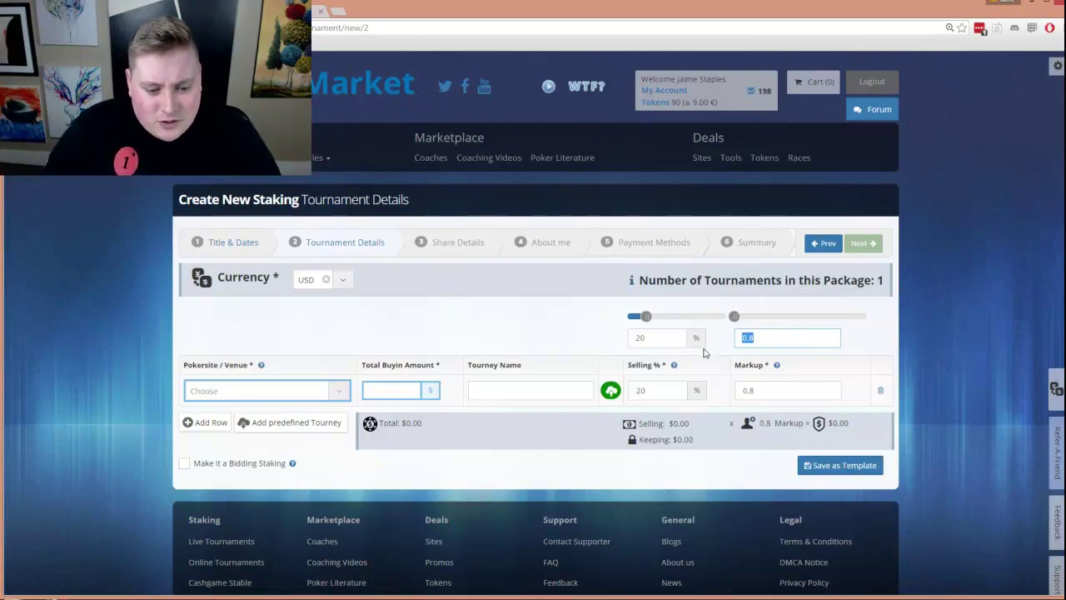
pyautogui.write('1')
pyautogui.write('.1')
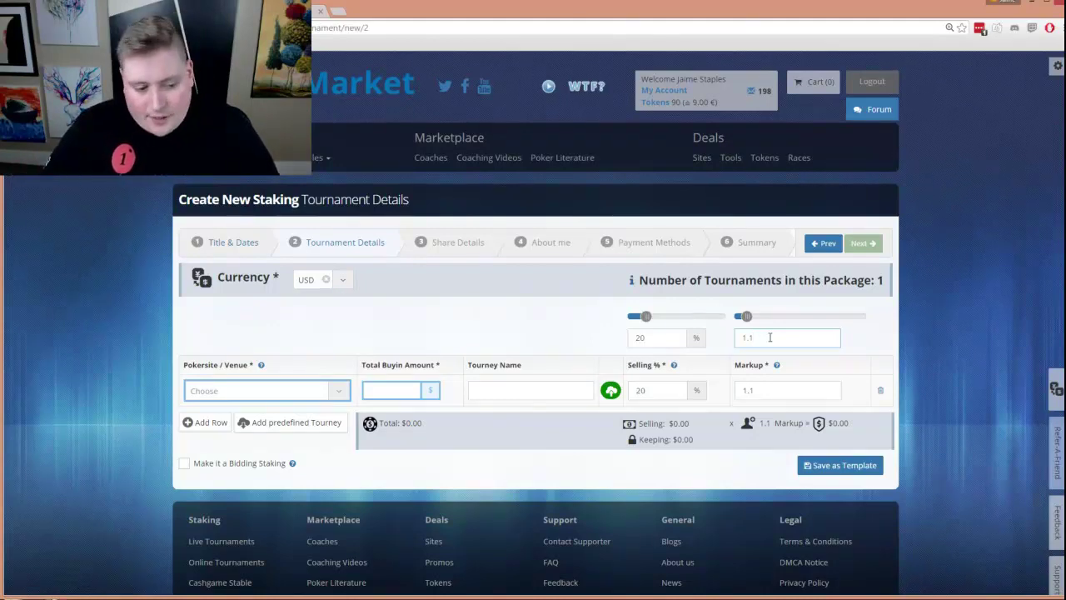
# Fill in the first tournament with PokerStars as the venue, a $109 buy-in and the name Big.
pyautogui.click(242, 391)
pyautogui.scroll(-5, 242, 479)
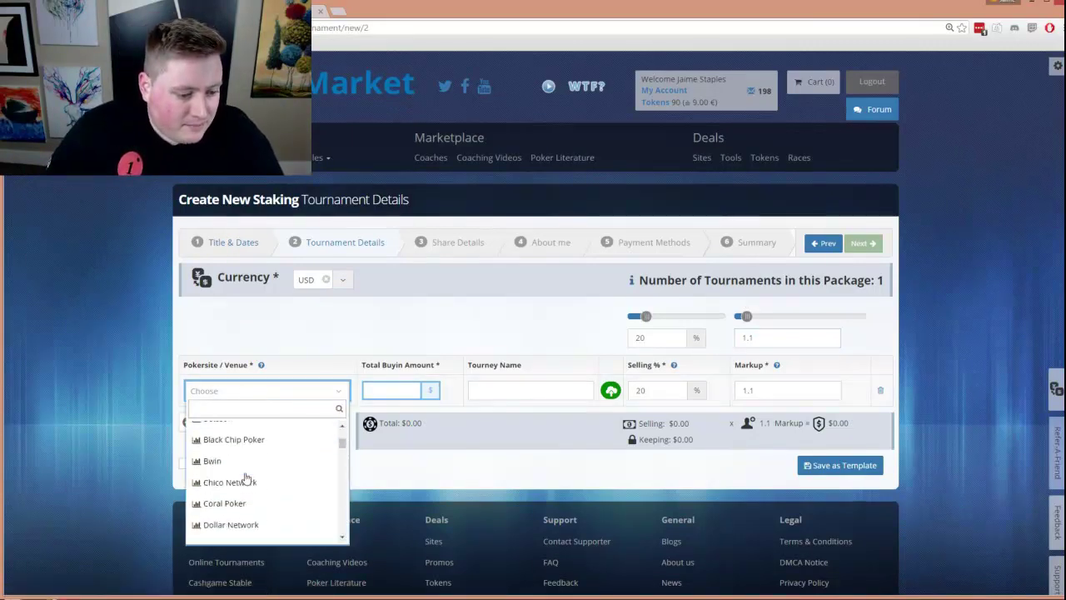
pyautogui.click(225, 491)
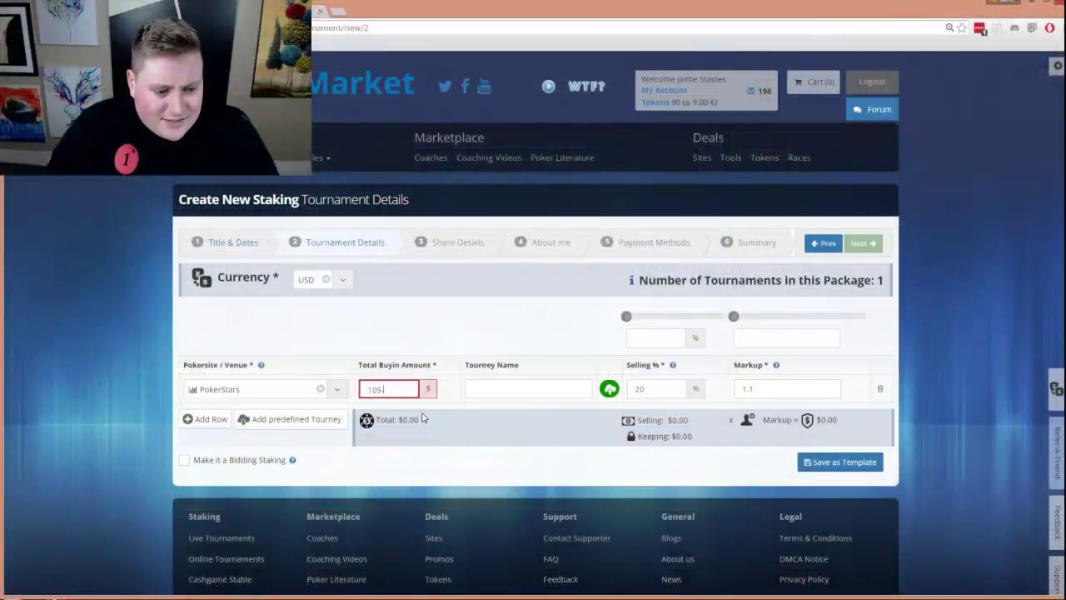
pyautogui.press('BackSpace')
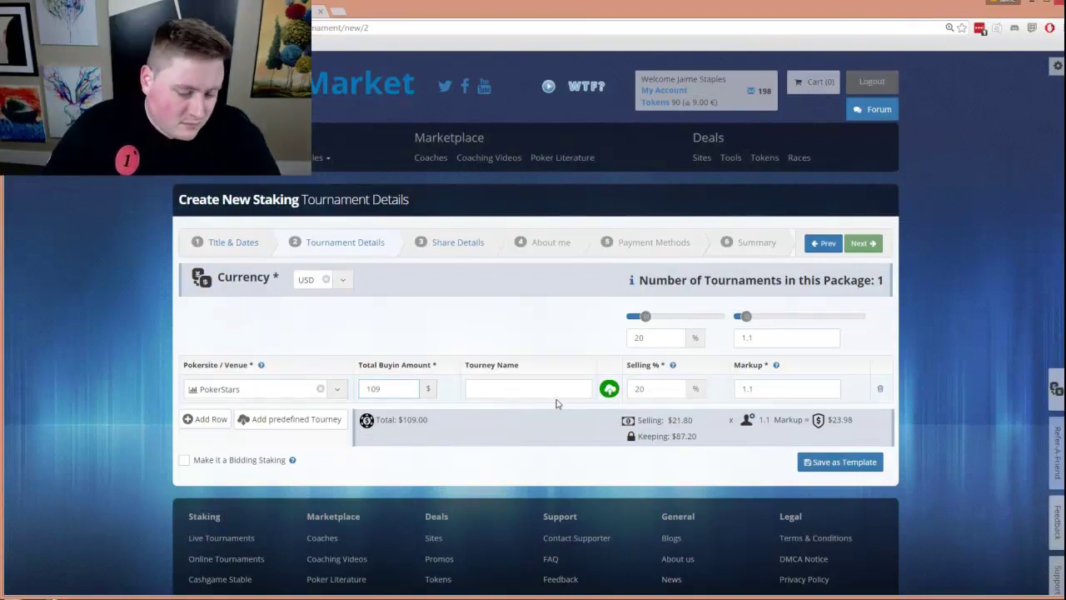
pyautogui.click(507, 389)
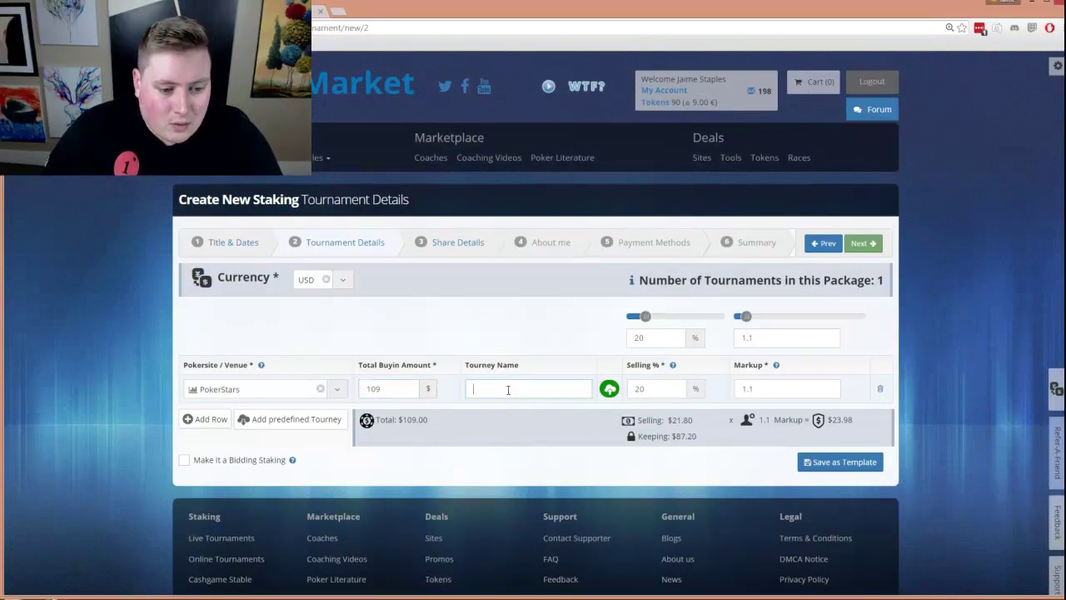
pyautogui.write('Big')
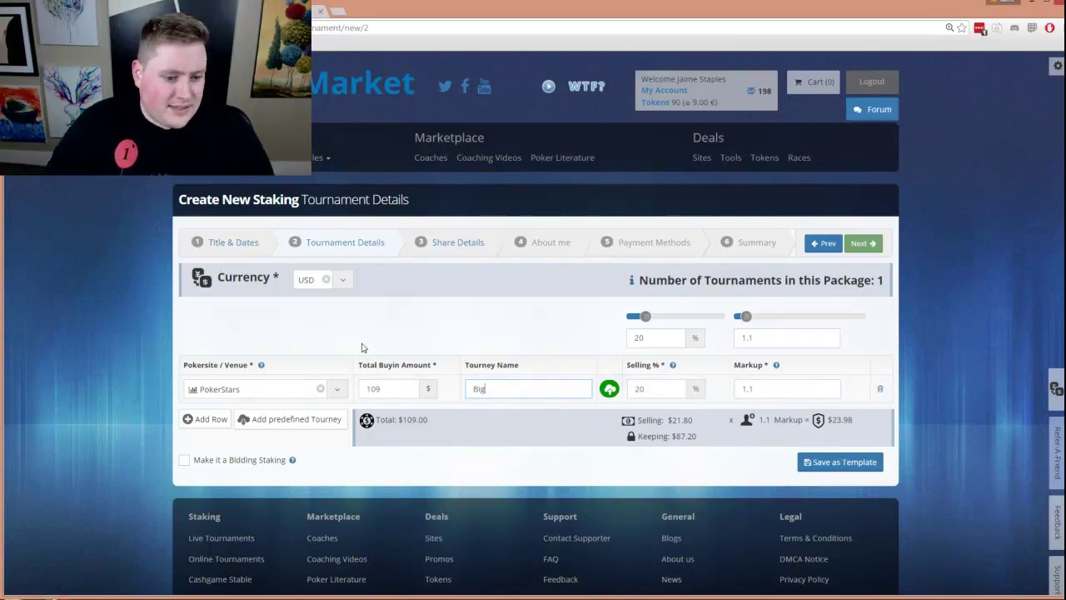
# Add a second PokerStars tournament named Saturday Super KO with a $320 buy-in and 20% selling share.
pyautogui.click(194, 421)
pyautogui.click(384, 419)
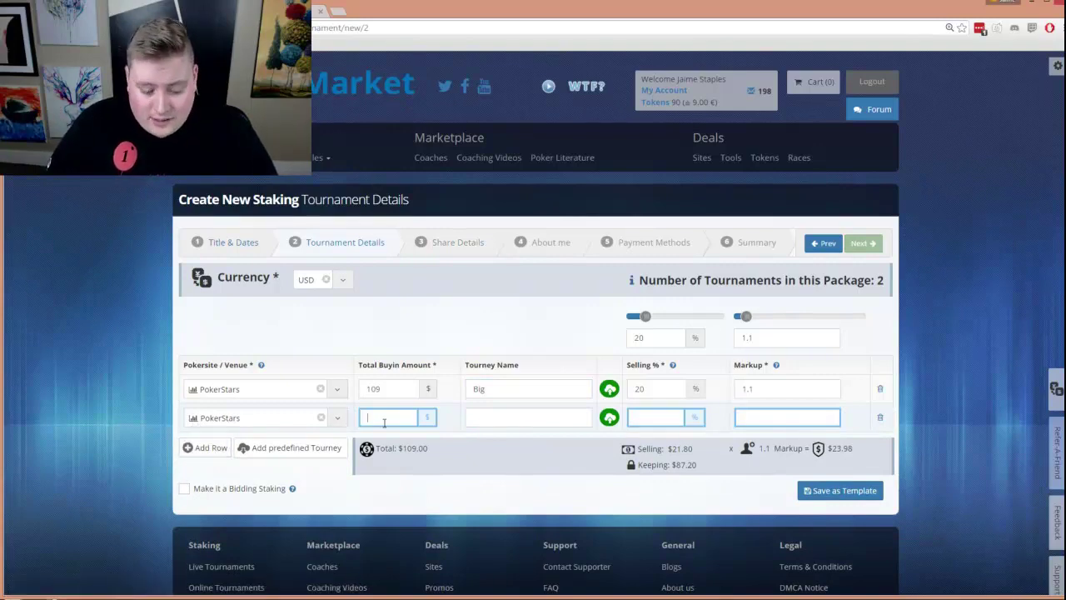
pyautogui.write('320')
pyautogui.click(573, 425)
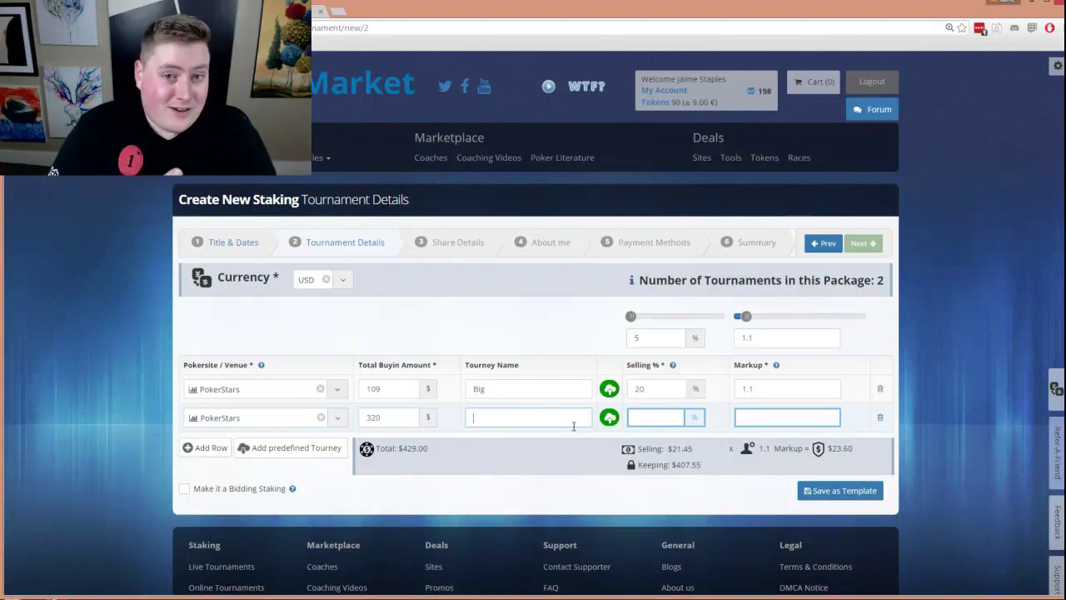
pyautogui.write('S')
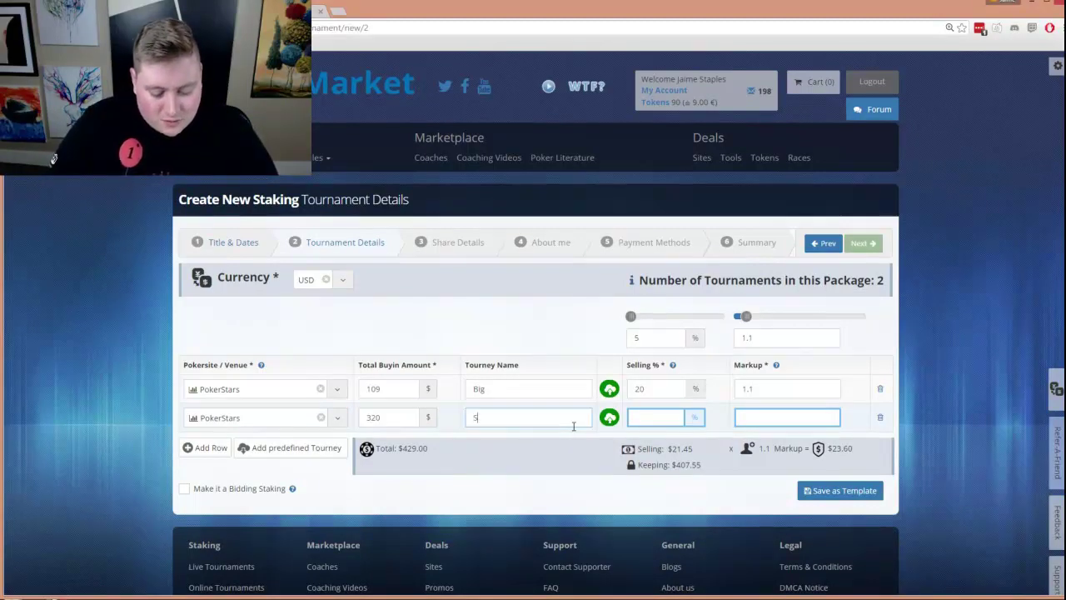
pyautogui.write('aturday Super ')
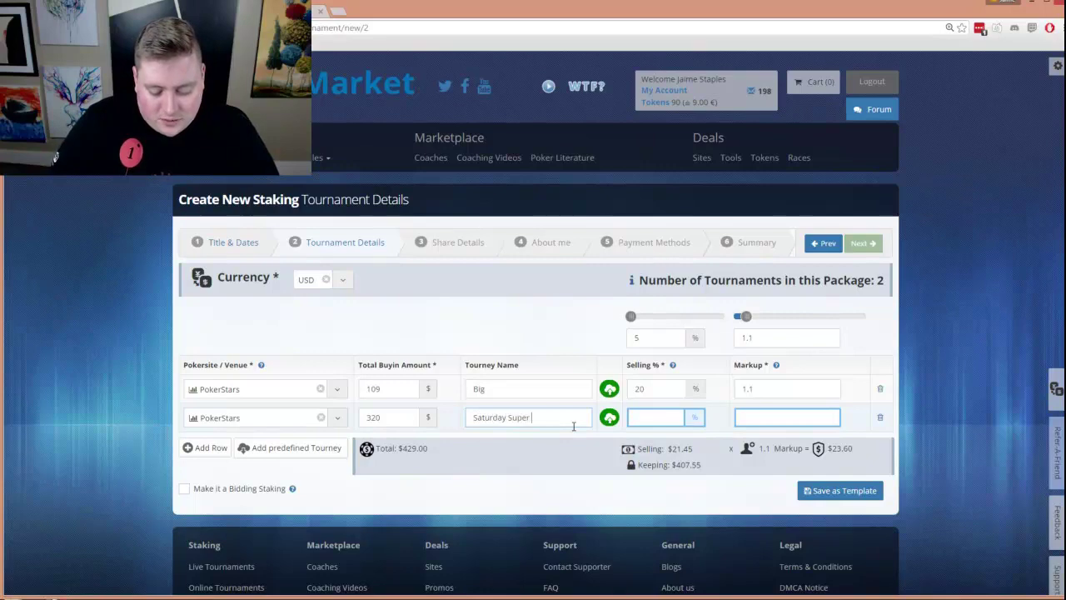
pyautogui.write('KO')
pyautogui.click(662, 413)
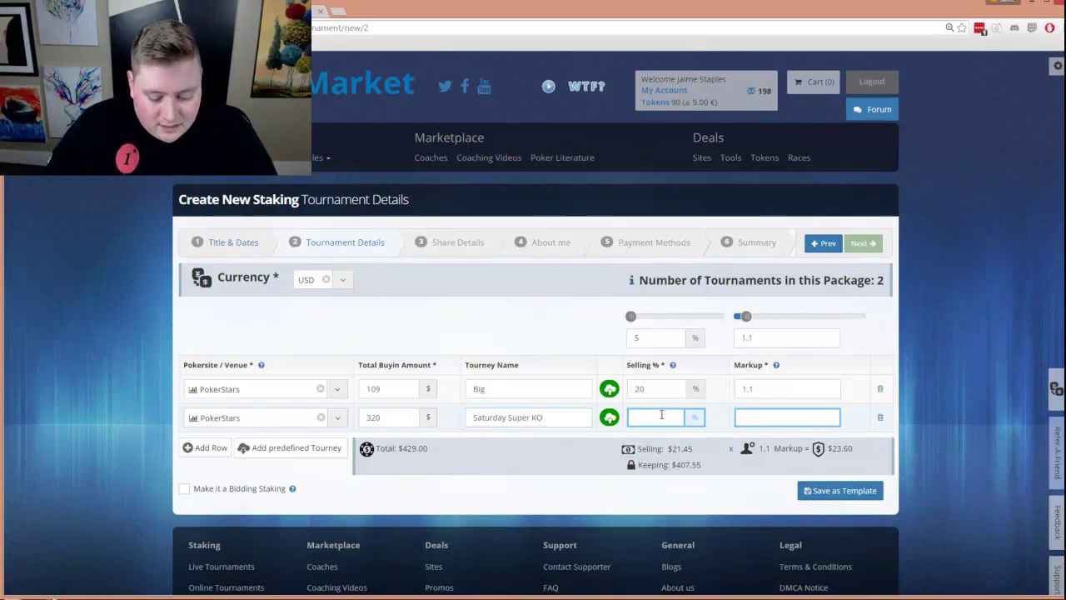
pyautogui.write('20')
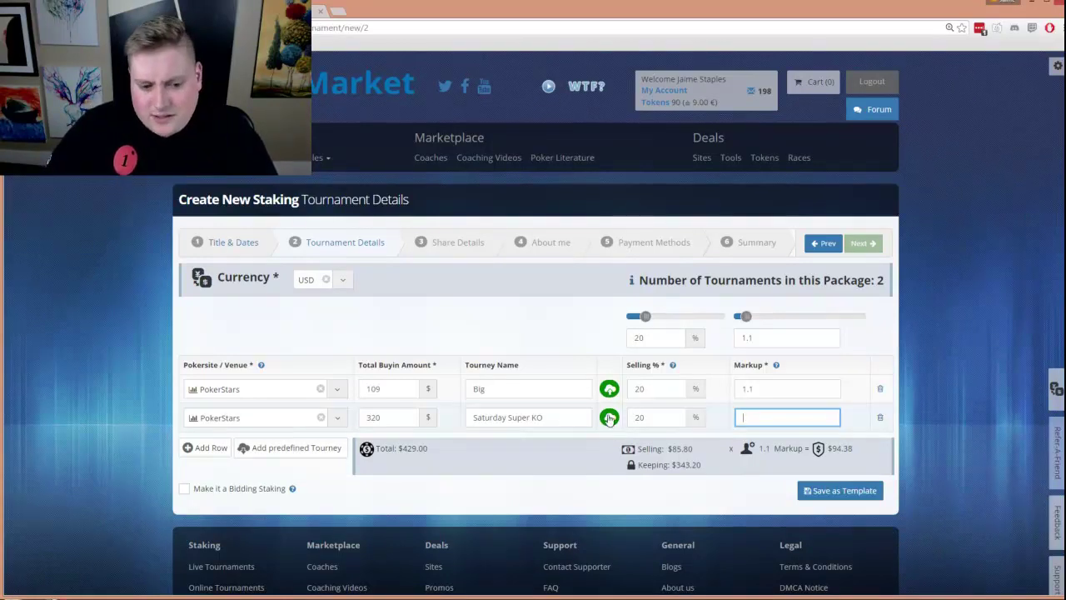
# Add a third PokerStars tournament named Big with a $55 buy-in and 20% selling share.
pyautogui.click(208, 447)
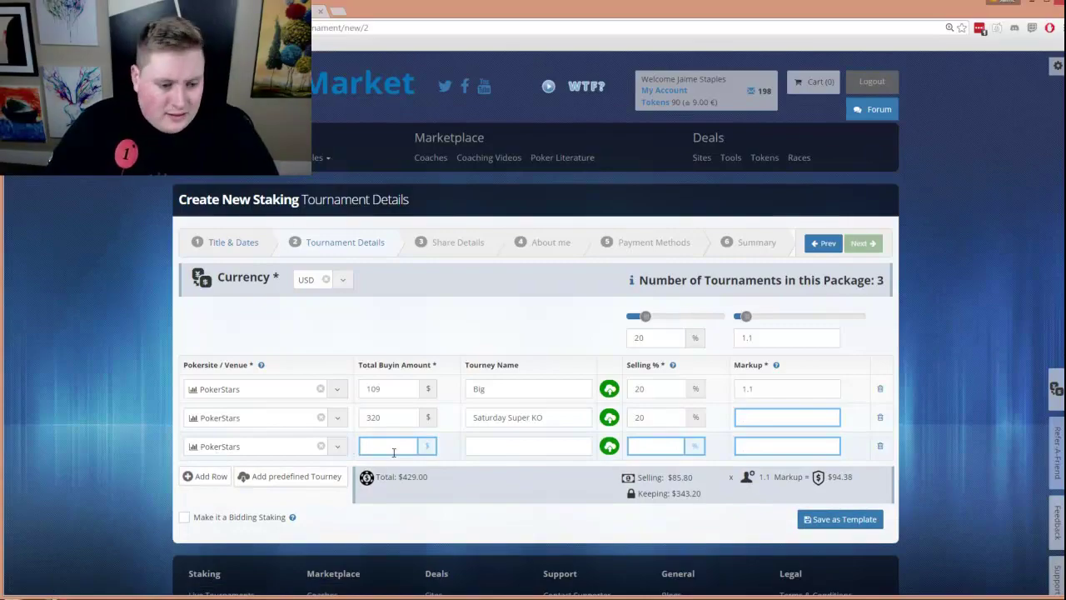
pyautogui.write('55')
pyautogui.click(504, 444)
pyautogui.write('Big-')
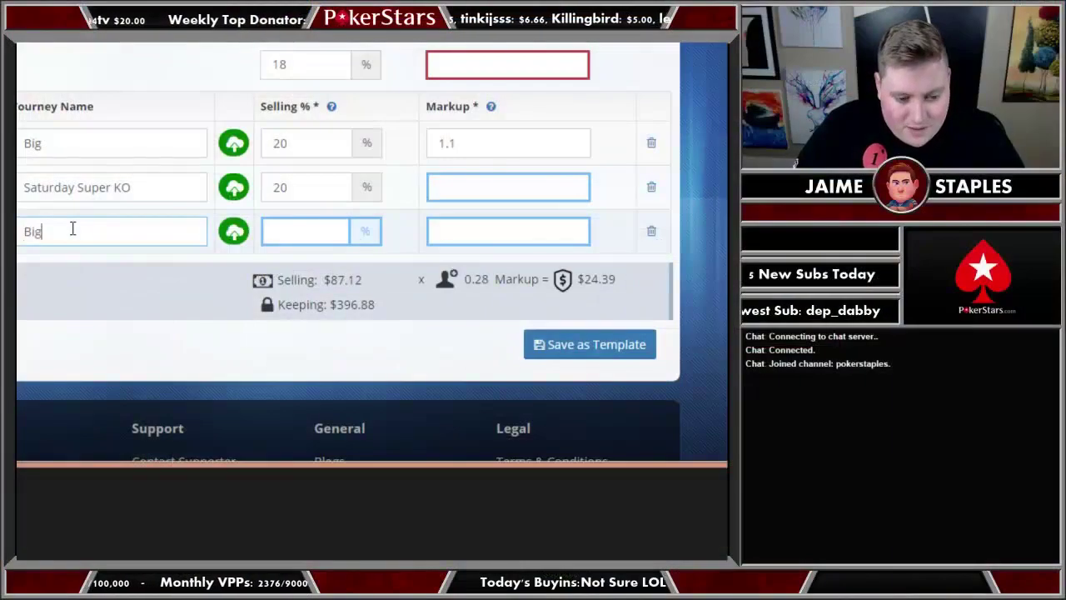
pyautogui.press('Tab')
pyautogui.write('20')
# Add a fourth PokerStars tournament named Bounty with a $109 buy-in and 20% selling share.
pyautogui.click(211, 477)
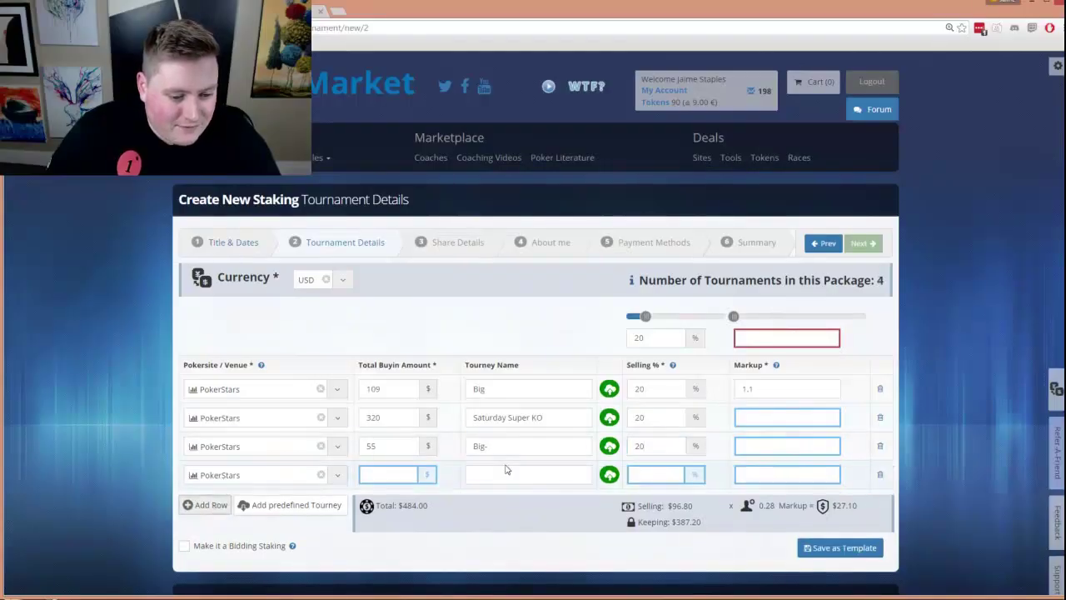
pyautogui.click(384, 476)
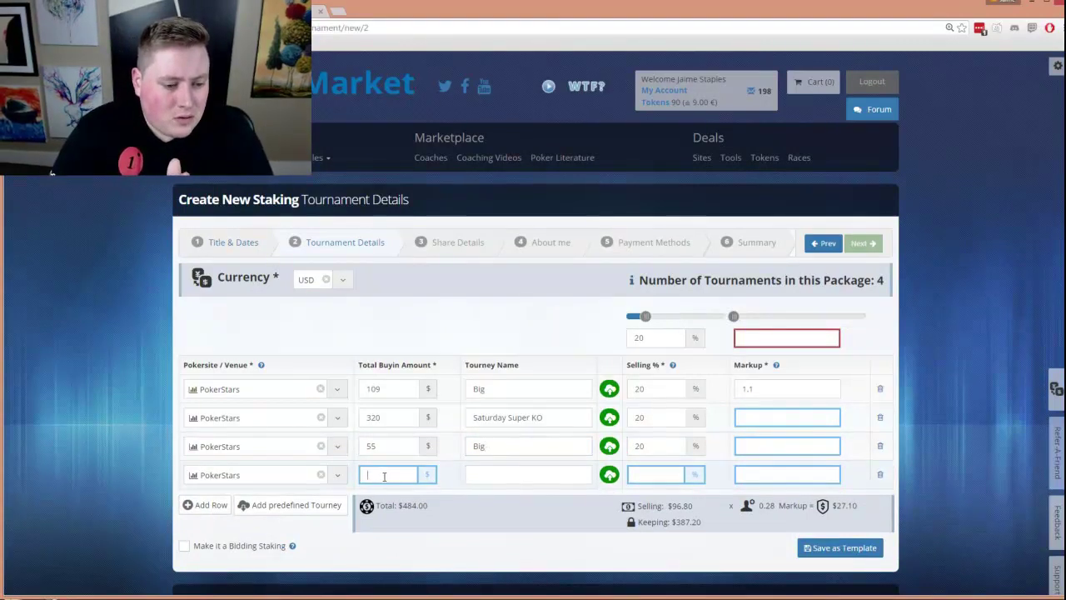
pyautogui.write('109')
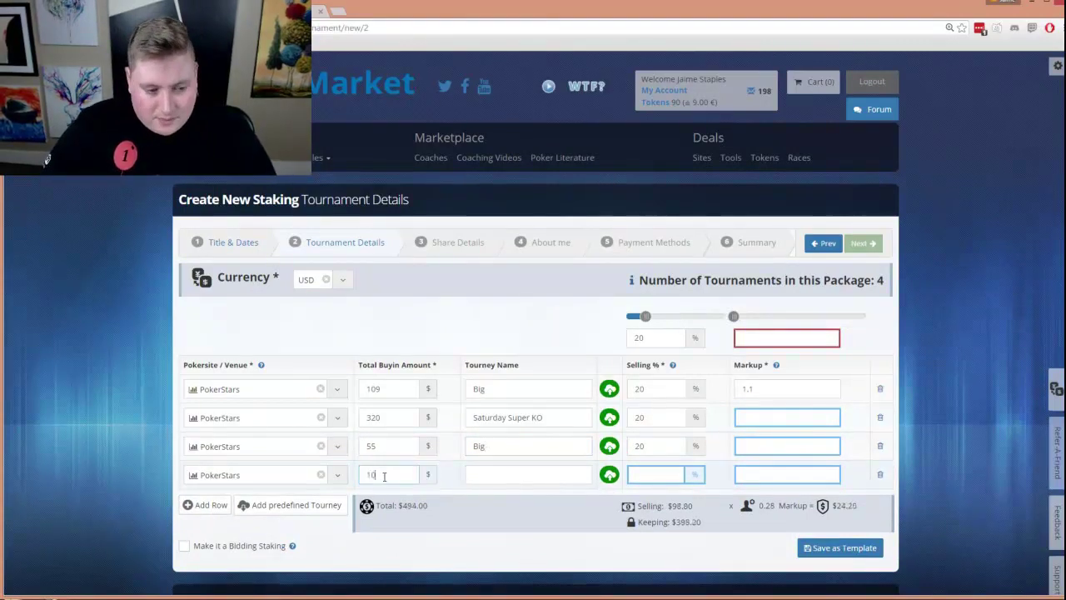
pyautogui.press('Tab')
pyautogui.write('Bounty')
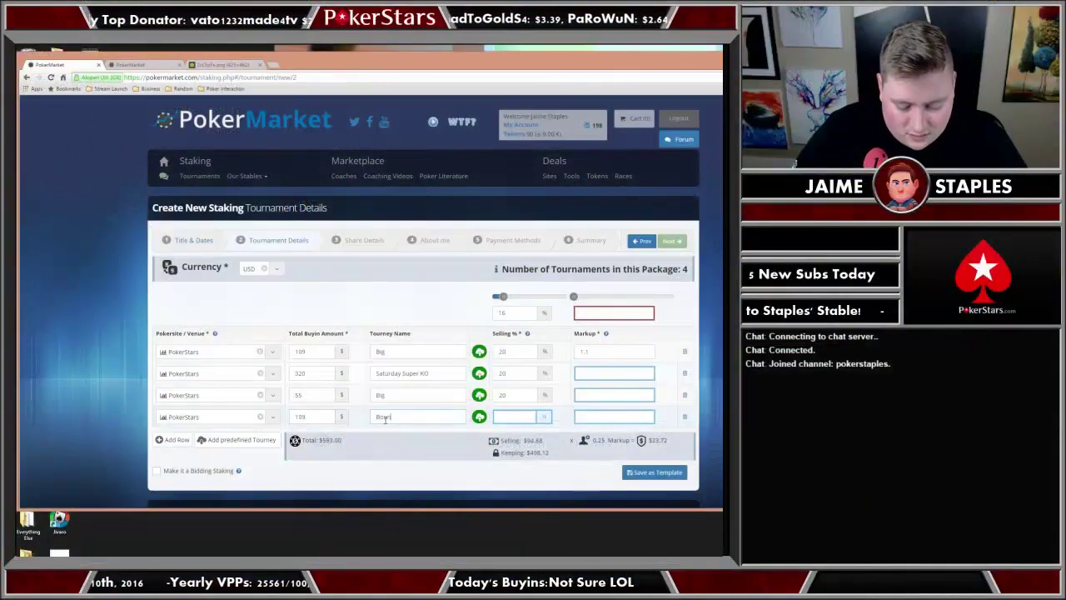
pyautogui.click(506, 419)
pyautogui.write('20')
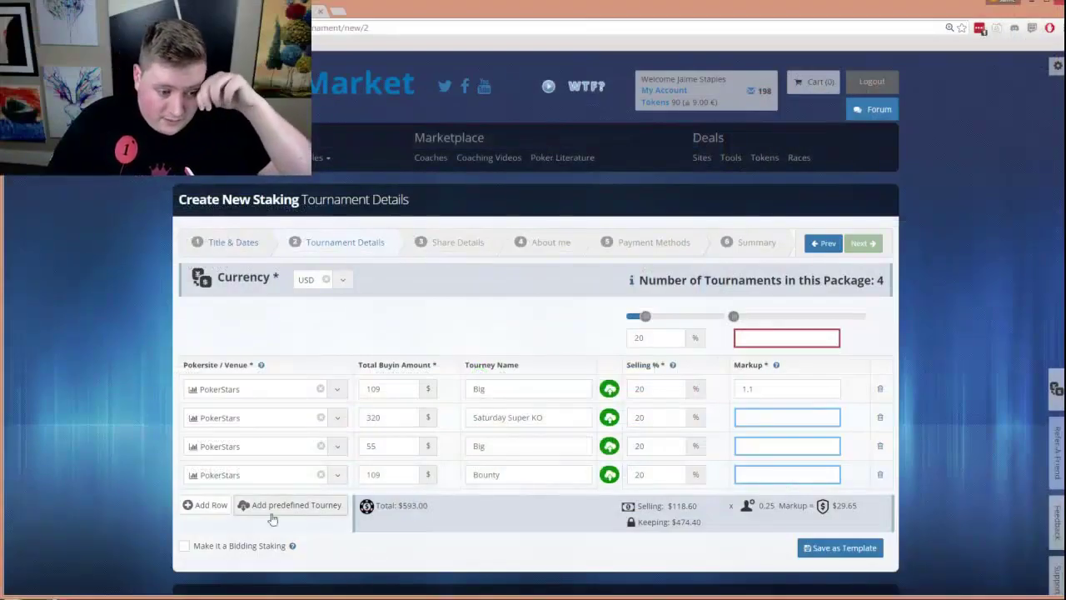
# Add a fifth PokerStars tournament named Big with a $162 buy-in and 20% share, and apply a 1.1 markup to all rows.
pyautogui.click(219, 506)
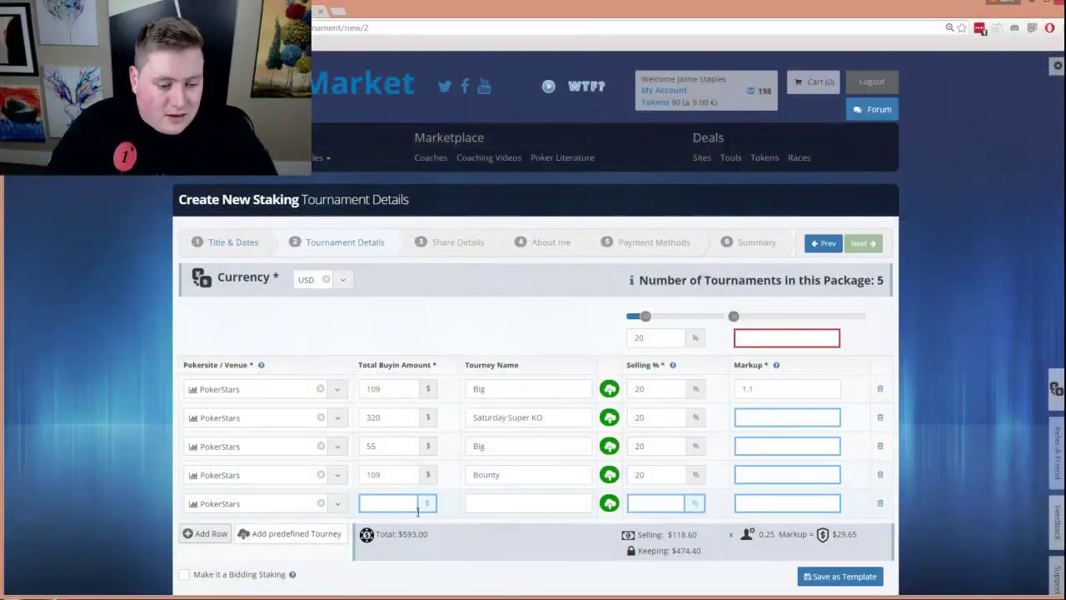
pyautogui.click(408, 505)
pyautogui.write('16')
pyautogui.write('2')
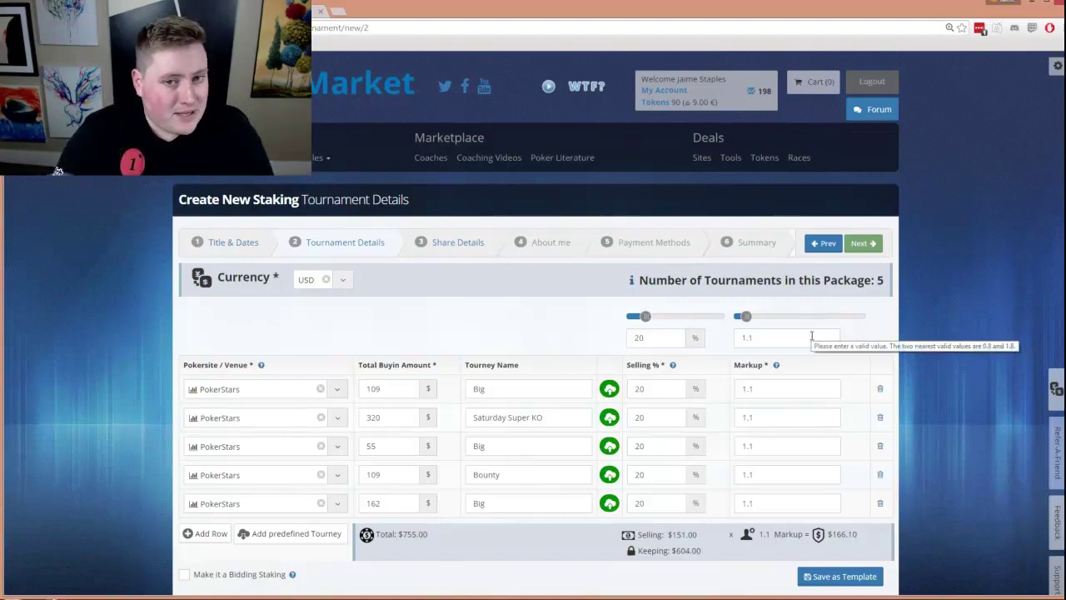
# Proceed to the share details and set the funding limit to 0% after trying 100%.
pyautogui.scroll(-2, 595, 574)
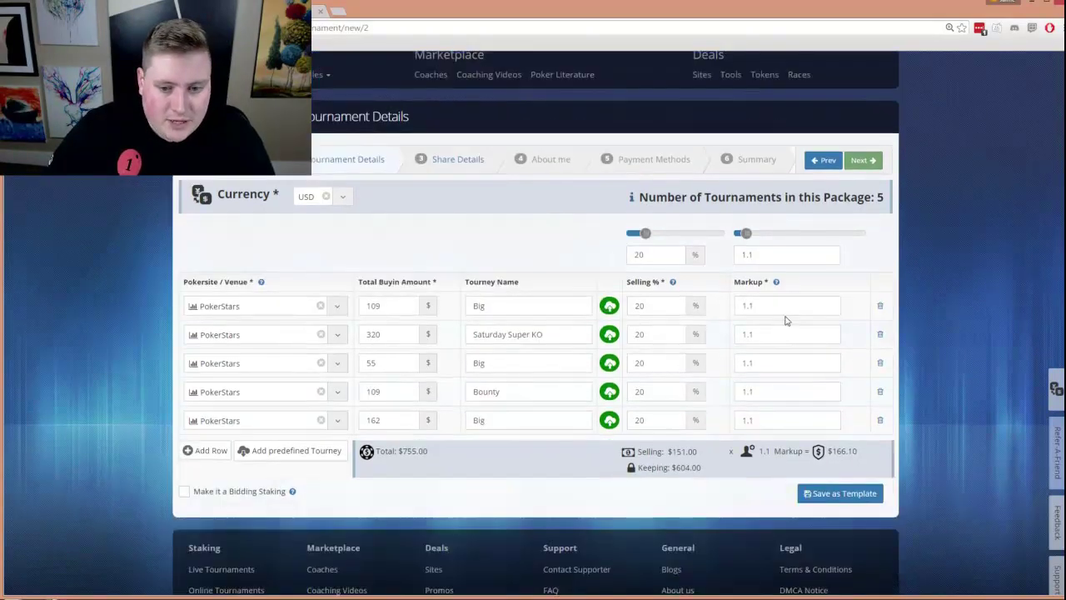
pyautogui.click(865, 101)
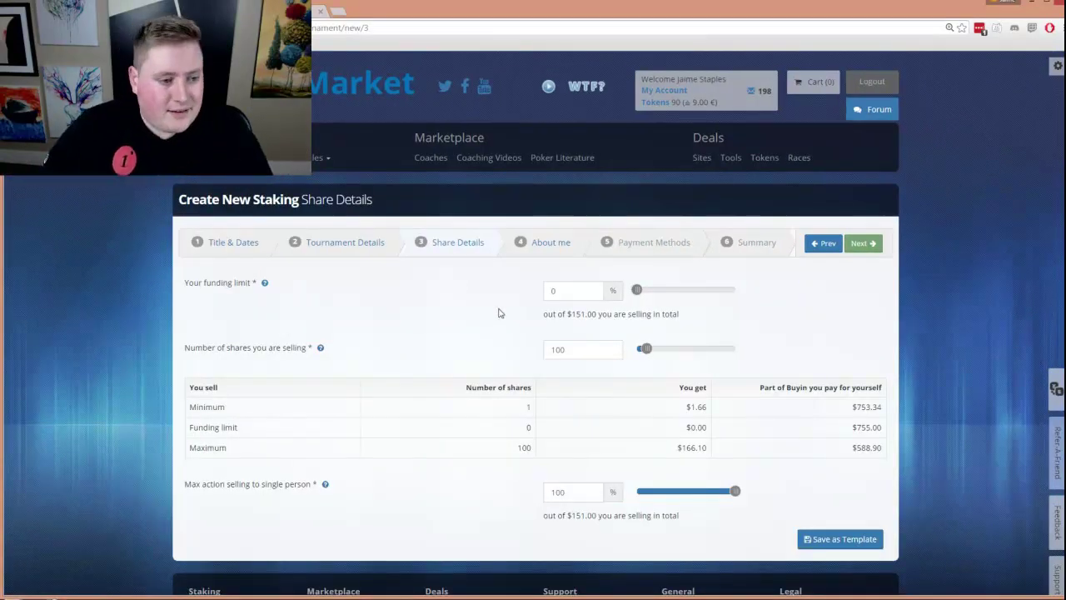
pyautogui.doubleClick(568, 290)
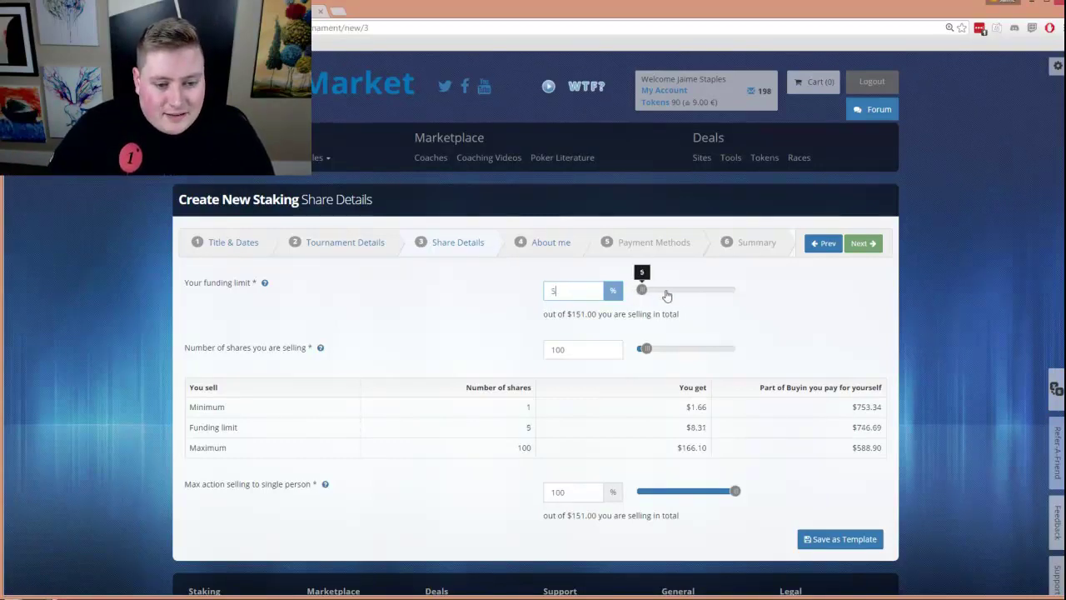
pyautogui.moveTo(666, 294); pyautogui.dragTo(742, 291)
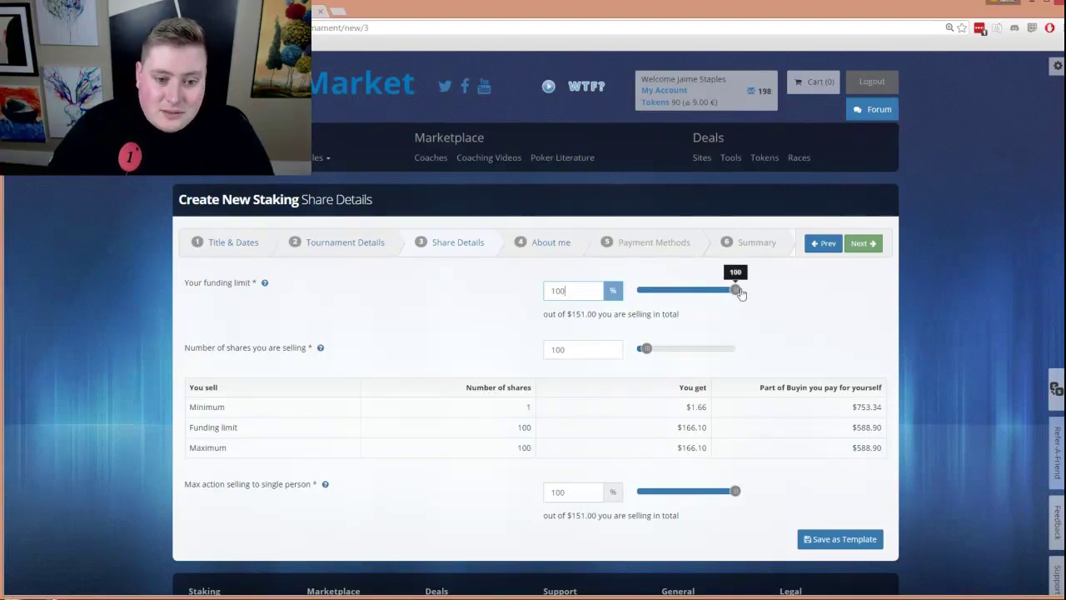
pyautogui.moveTo(735, 291); pyautogui.dragTo(565, 281)
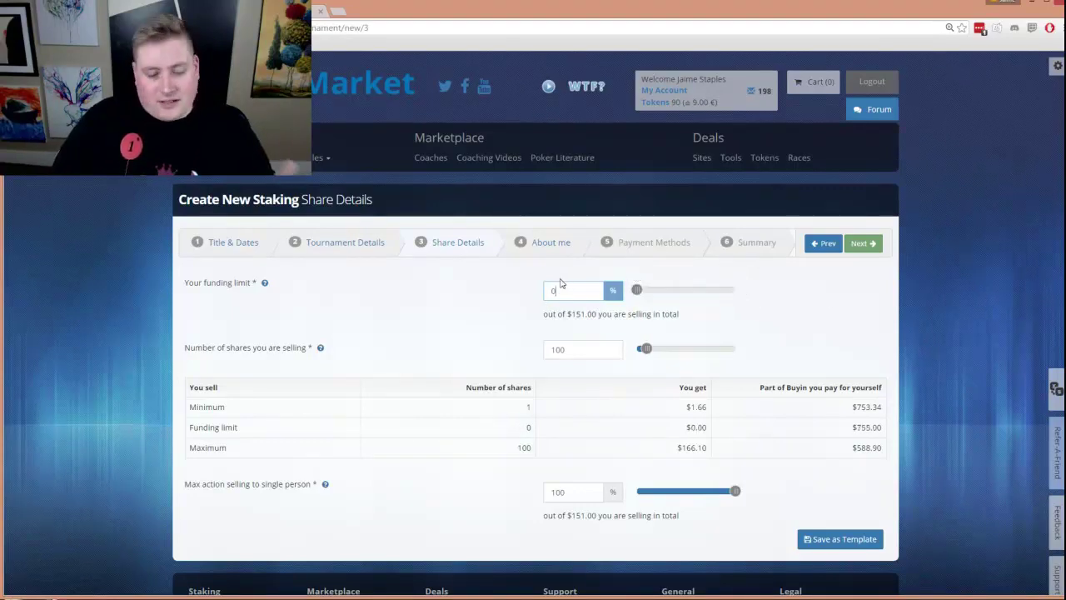
# Set the number of shares being sold to 20 after trying 1000.
pyautogui.click(587, 348)
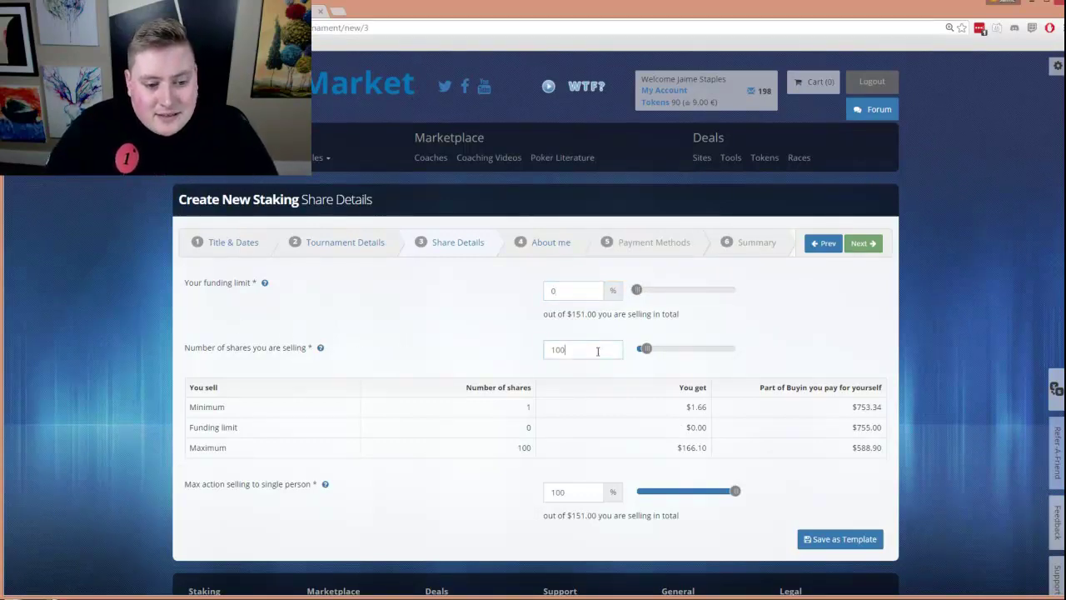
pyautogui.moveTo(638, 350); pyautogui.dragTo(739, 355)
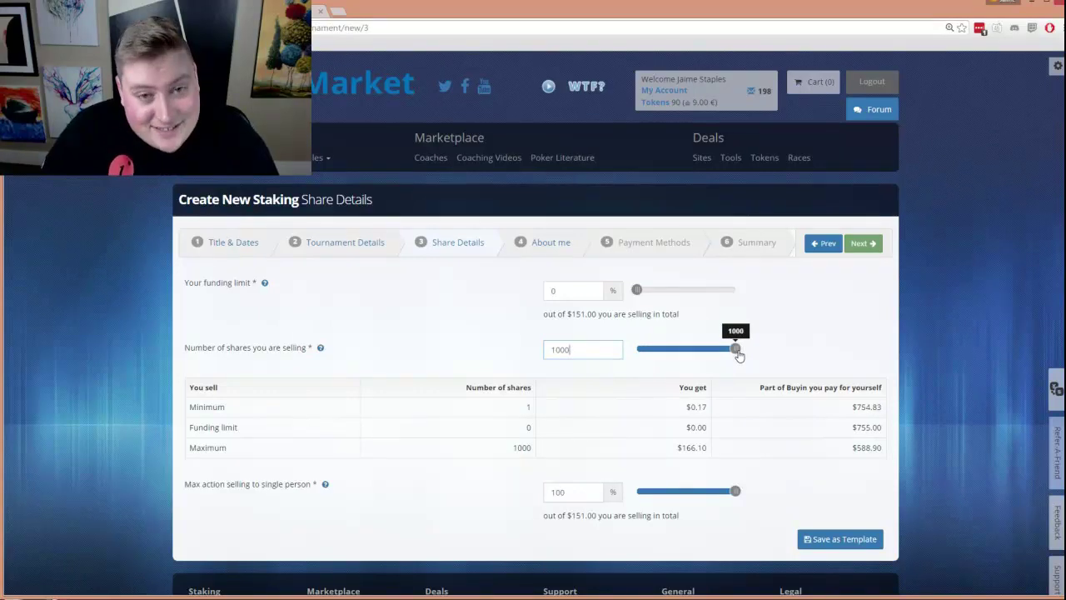
pyautogui.moveTo(738, 356); pyautogui.dragTo(620, 364)
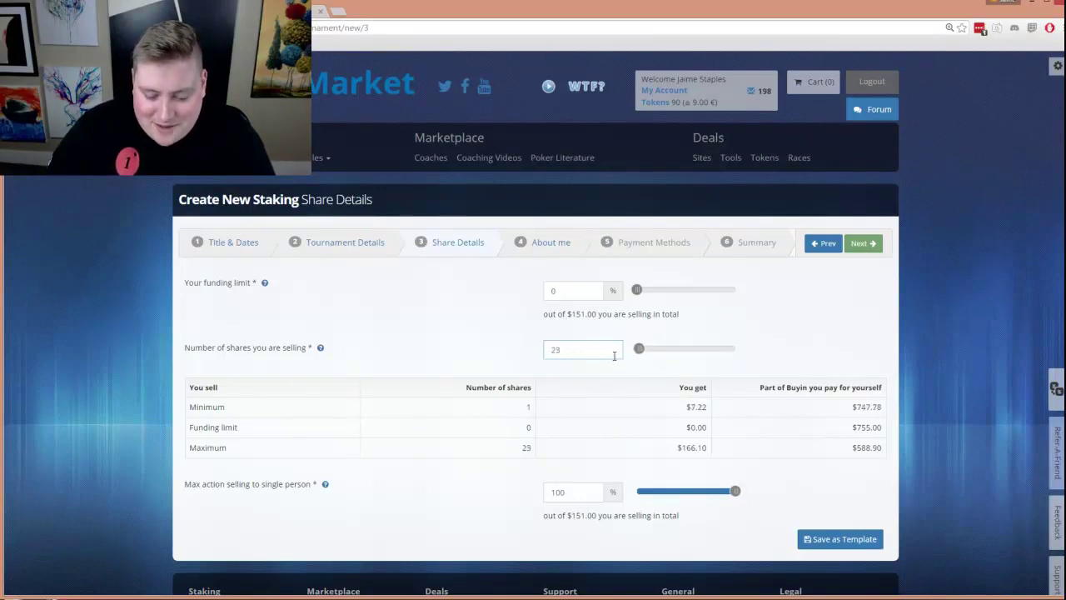
pyautogui.press('BackSpace')
pyautogui.write('0')
pyautogui.click(430, 538)
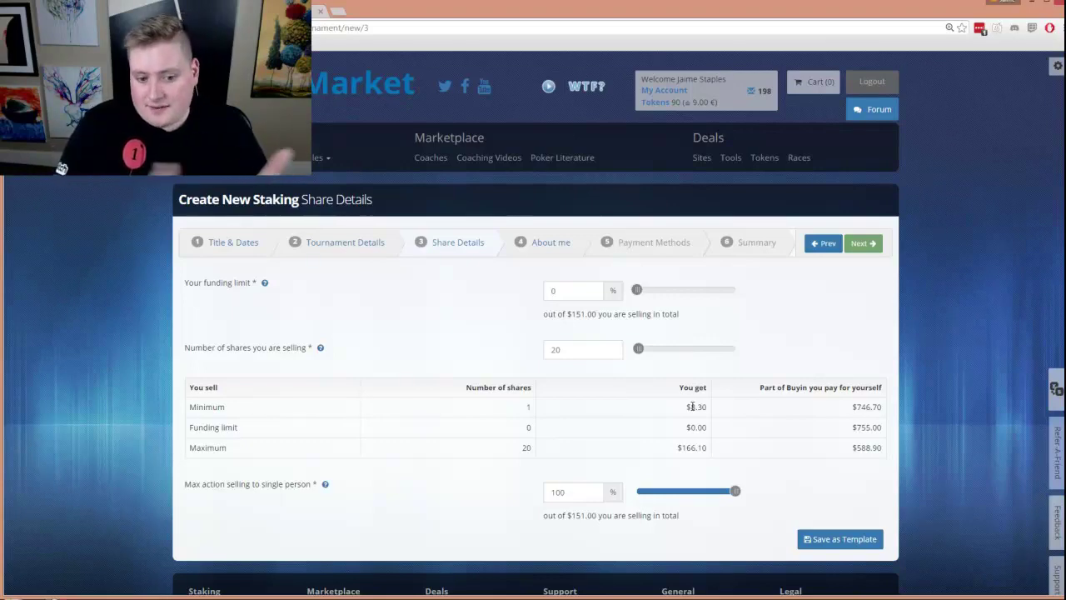
# Limit the maximum action sold to a single person to 50% and mark the event as streamed in the About me details.
pyautogui.moveTo(678, 499)
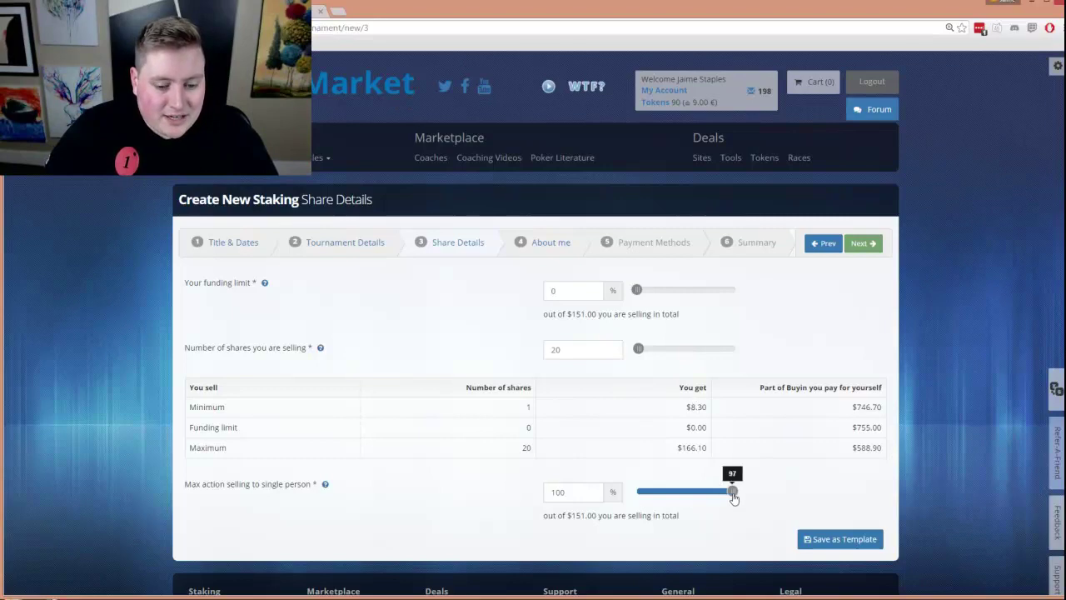
pyautogui.moveTo(733, 493); pyautogui.dragTo(688, 500)
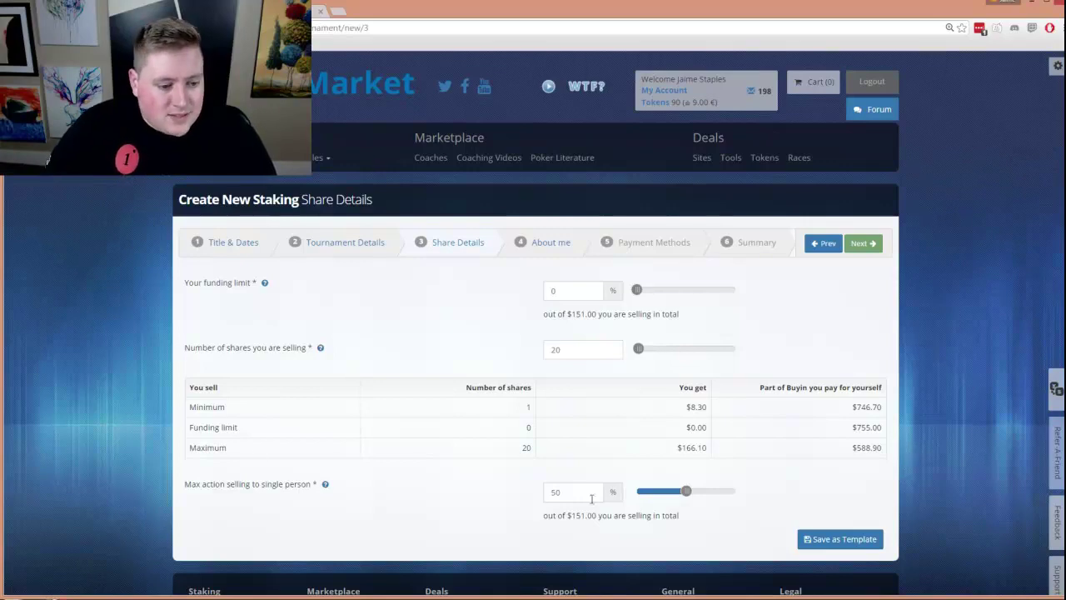
pyautogui.click(867, 242)
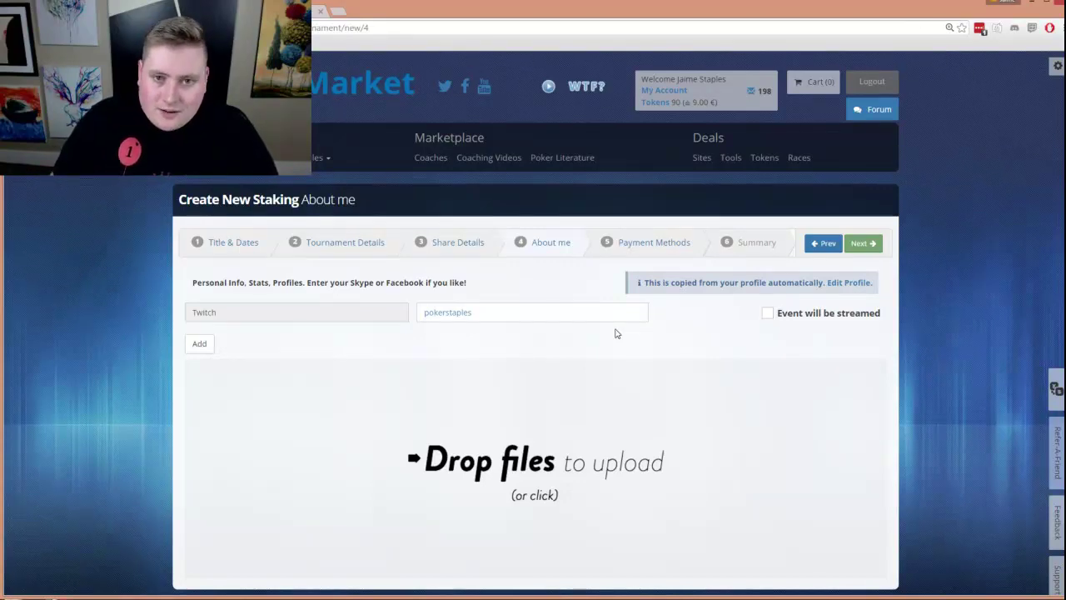
pyautogui.click(767, 314)
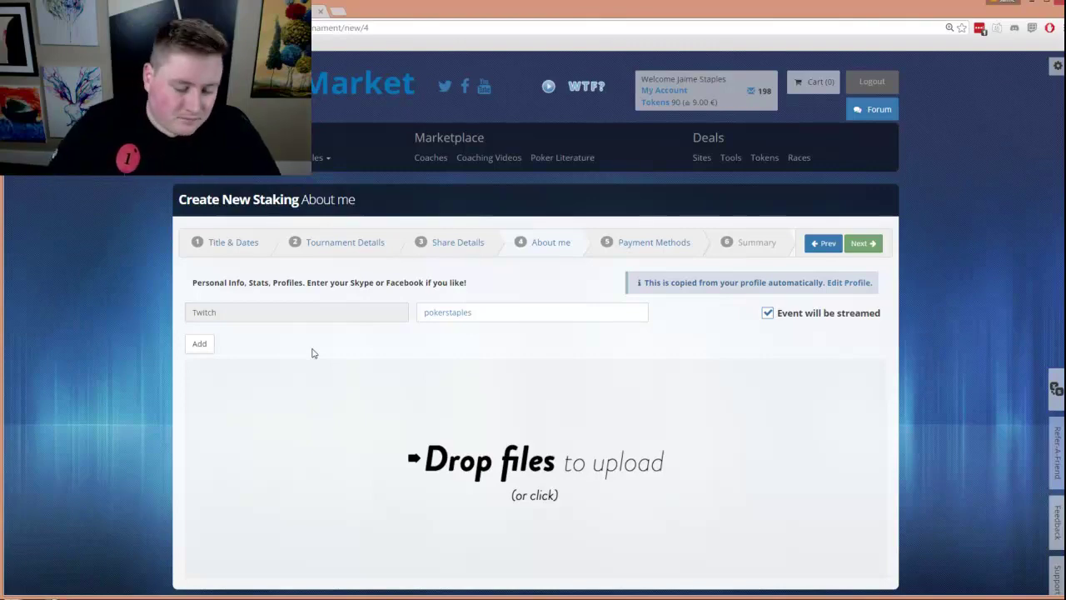
# Proceed to the payment methods and select PokerStars after browsing the available options, keeping it enabled for staker payout.
pyautogui.click(862, 244)
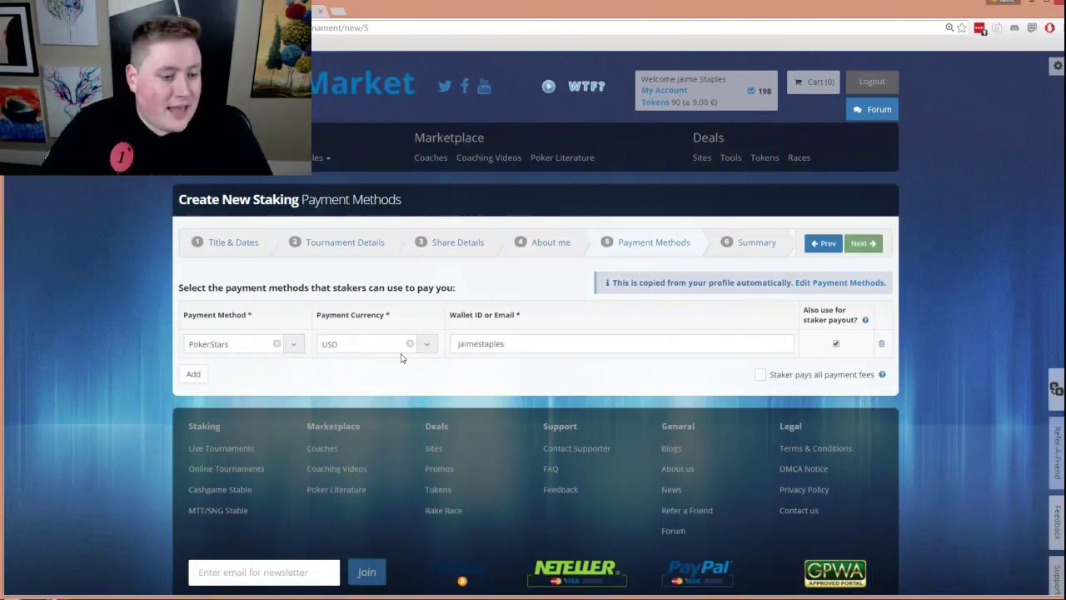
pyautogui.click(287, 349)
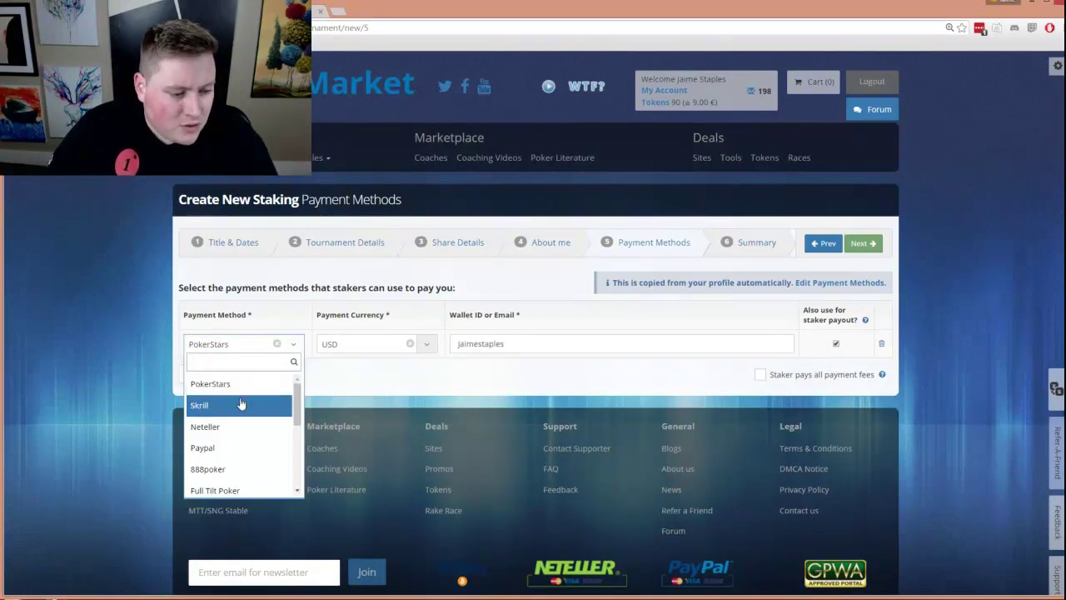
pyautogui.scroll(-1, 239, 388)
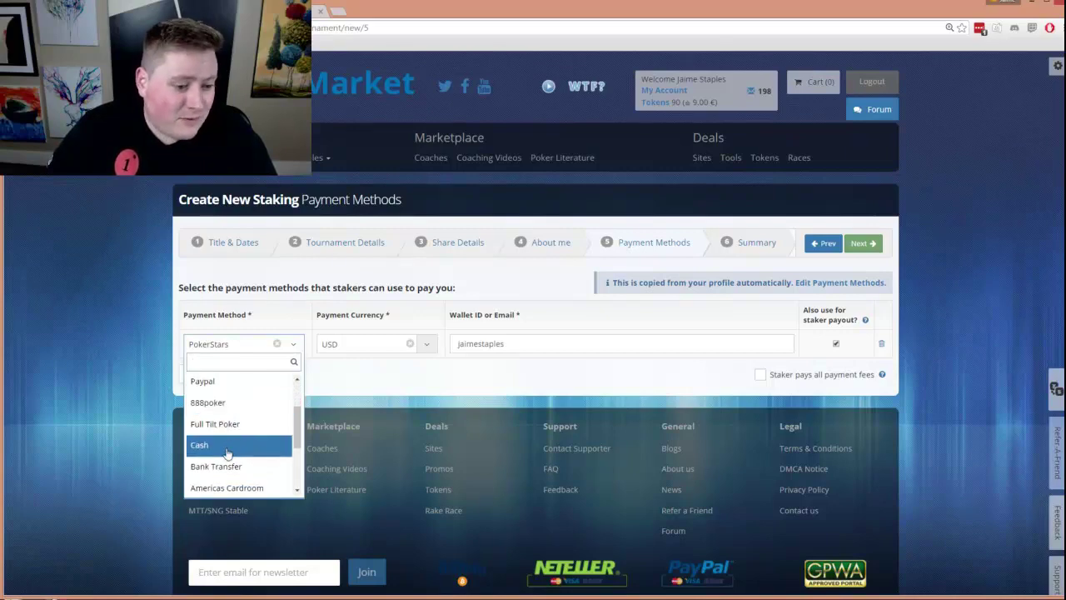
pyautogui.scroll(-1, 237, 441)
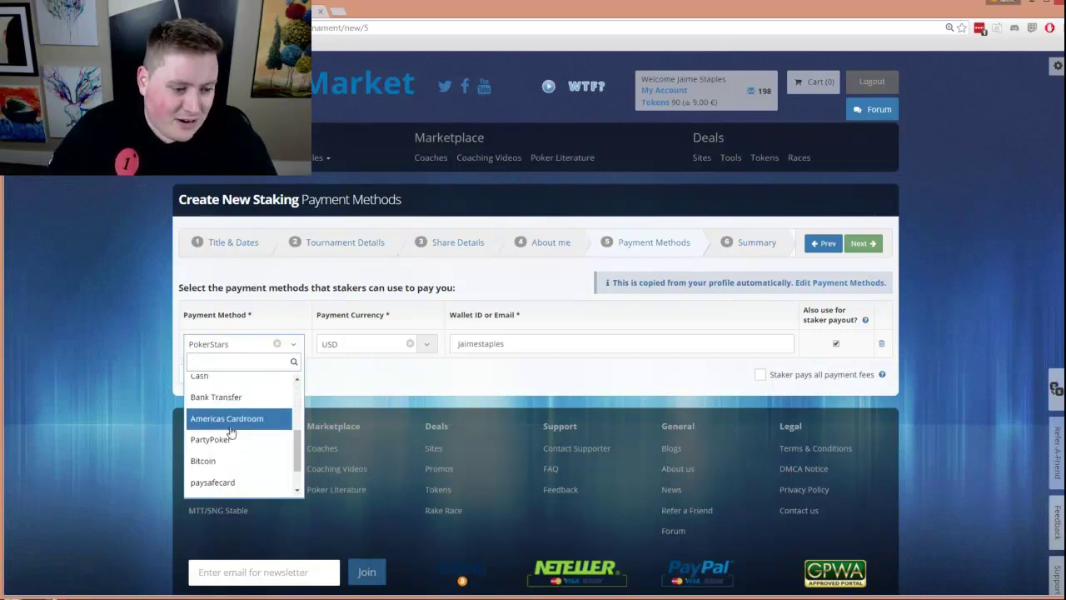
pyautogui.scroll(-1, 226, 433)
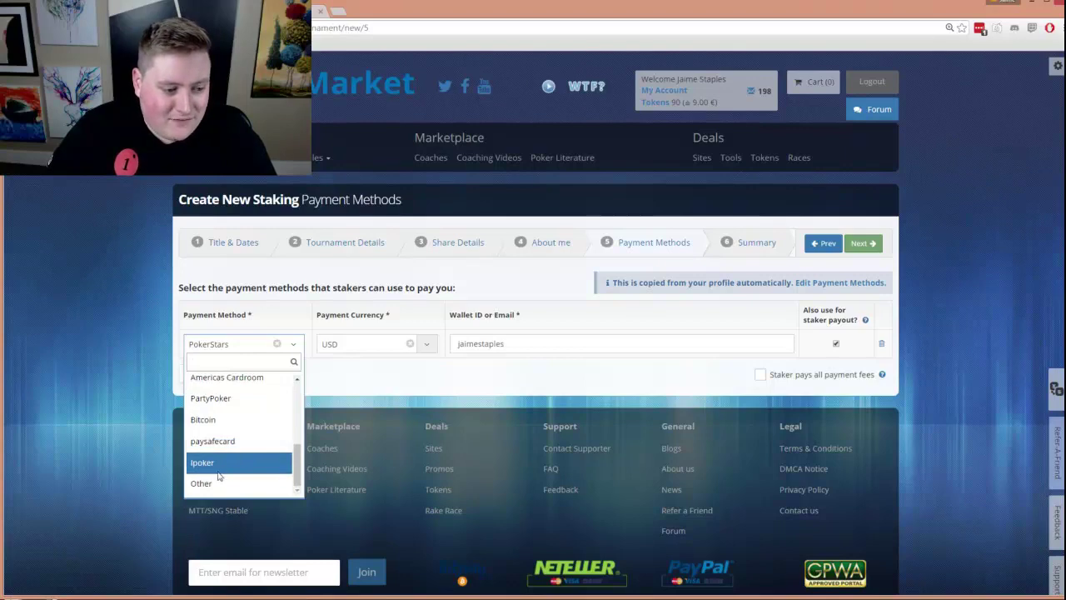
pyautogui.scroll(5, 218, 473)
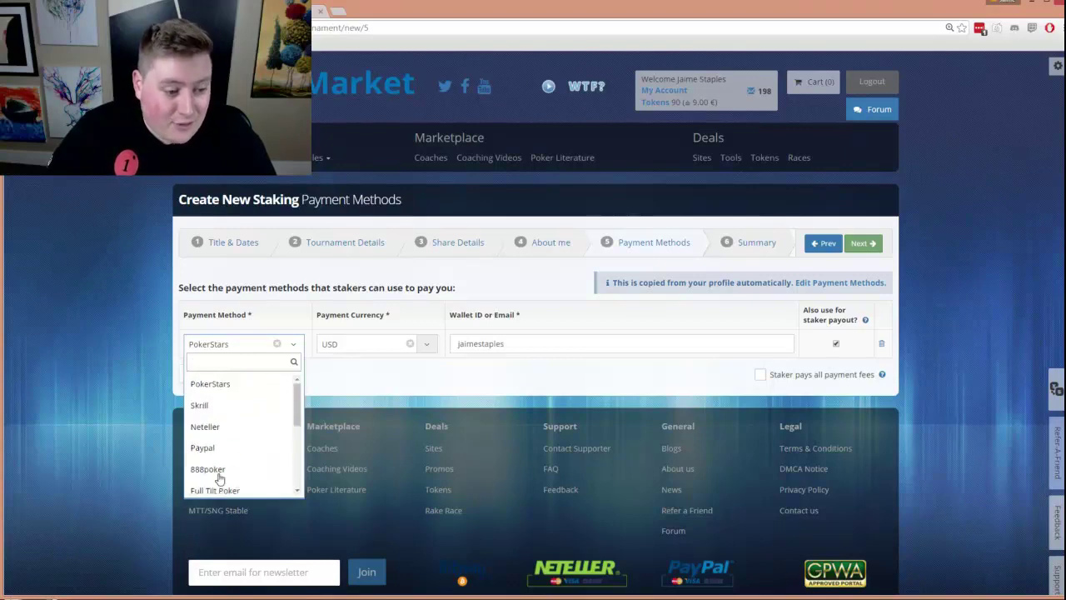
pyautogui.click(223, 384)
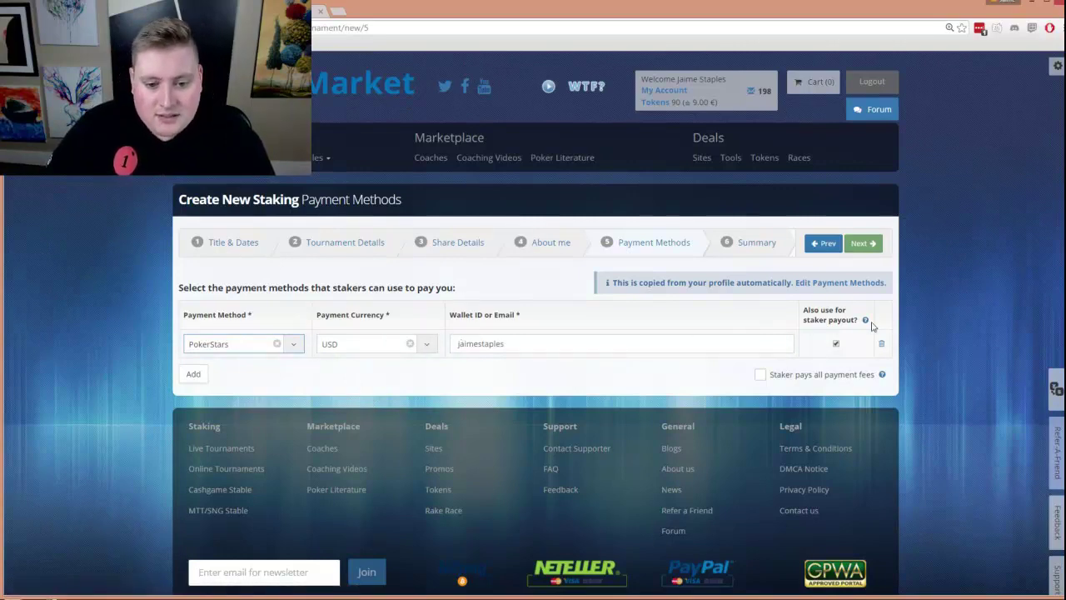
pyautogui.click(836, 343)
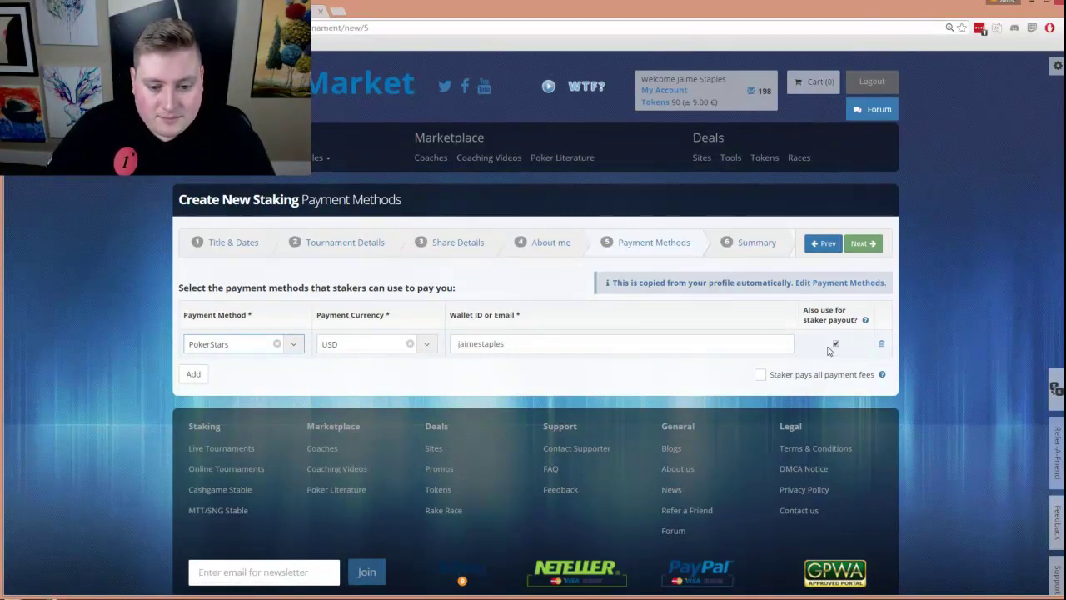
# Finish the Saturday Grind staking from its summary and complete the order with the Terms & Conditions accepted.
pyautogui.click(874, 249)
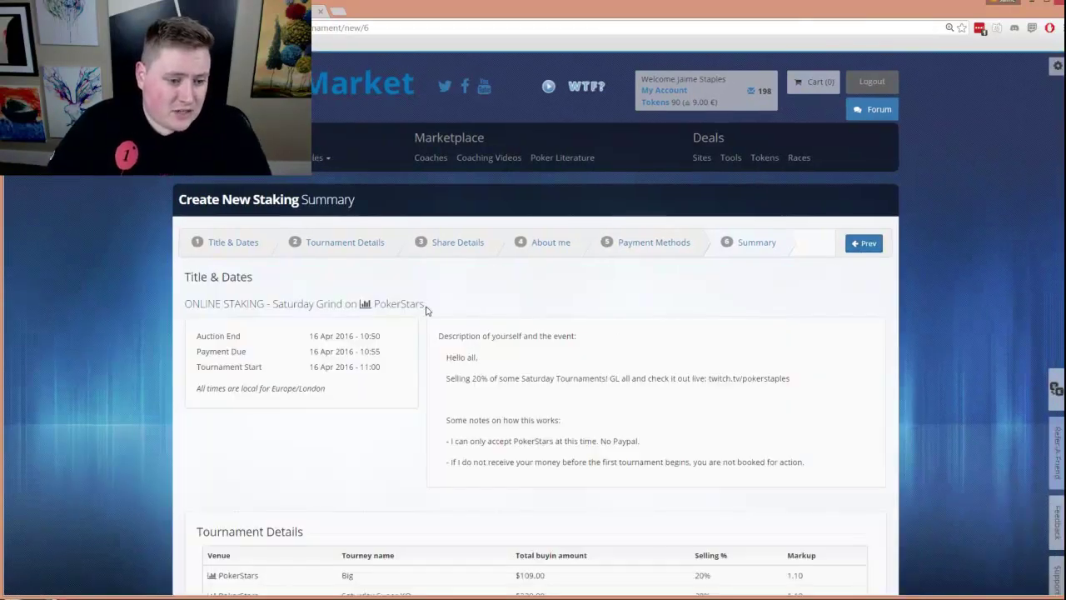
pyautogui.scroll(-2, 426, 310)
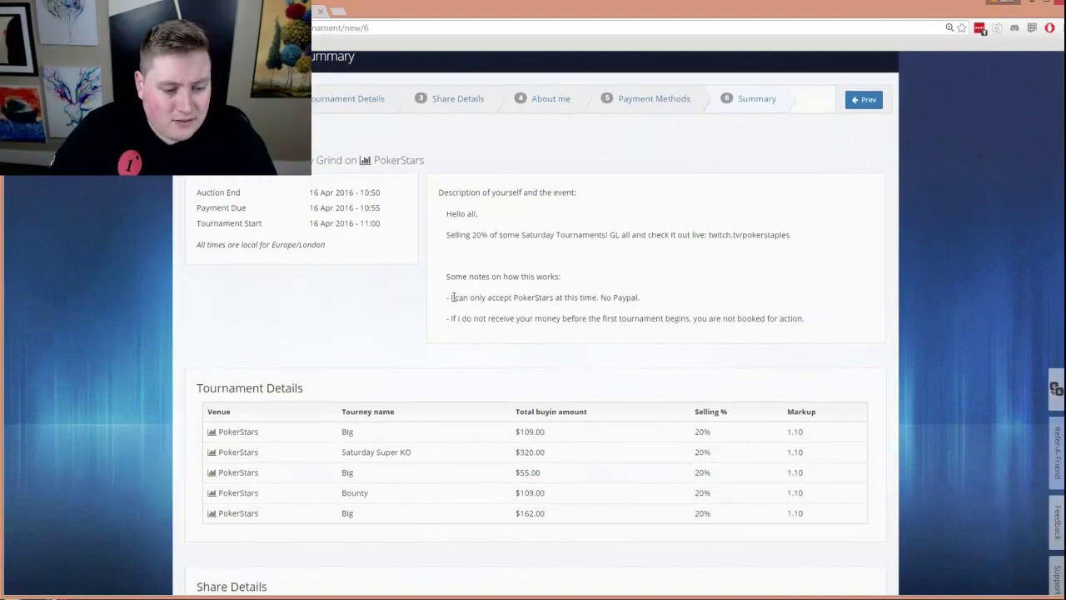
pyautogui.scroll(-10, 450, 298)
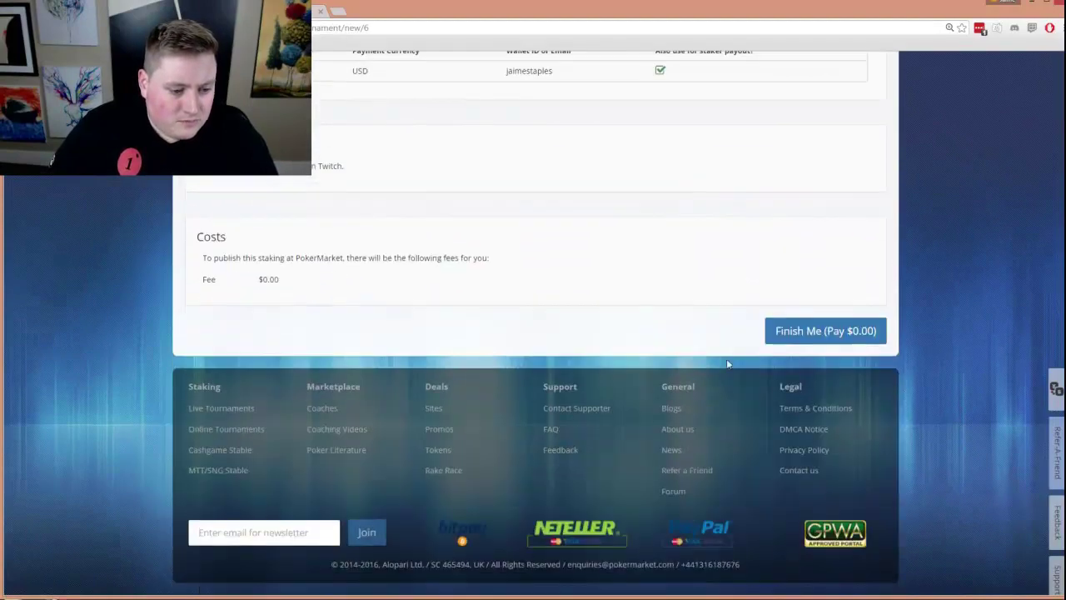
pyautogui.click(820, 335)
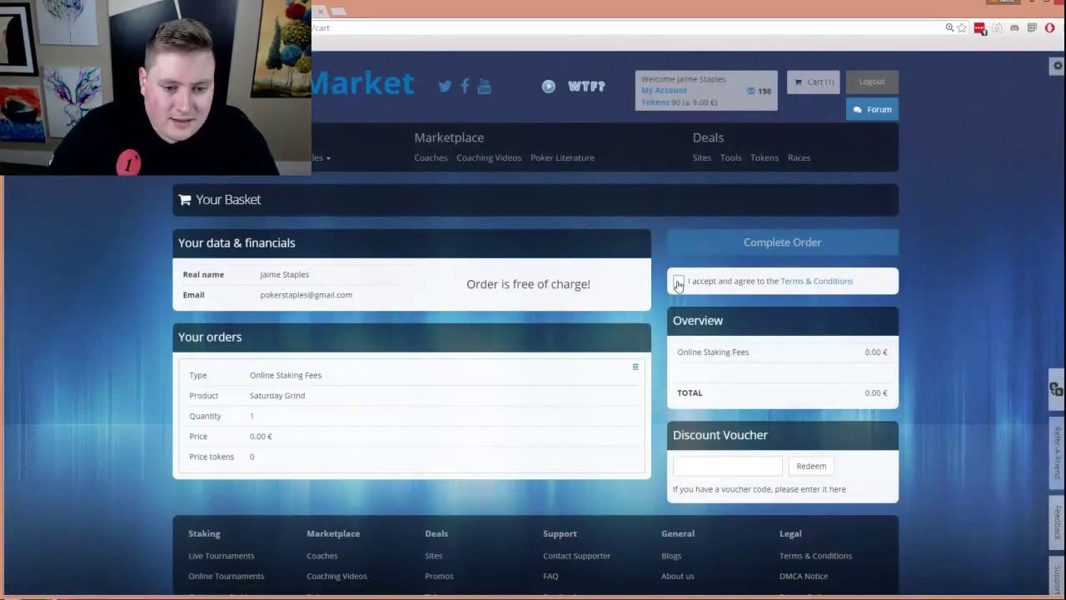
pyautogui.click(678, 284)
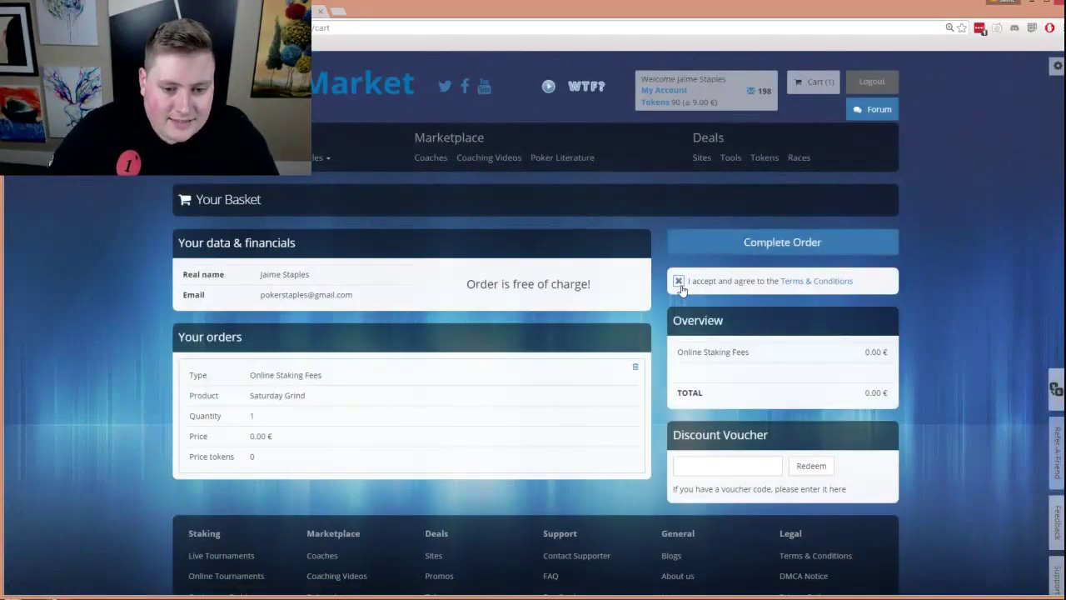
pyautogui.click(781, 242)
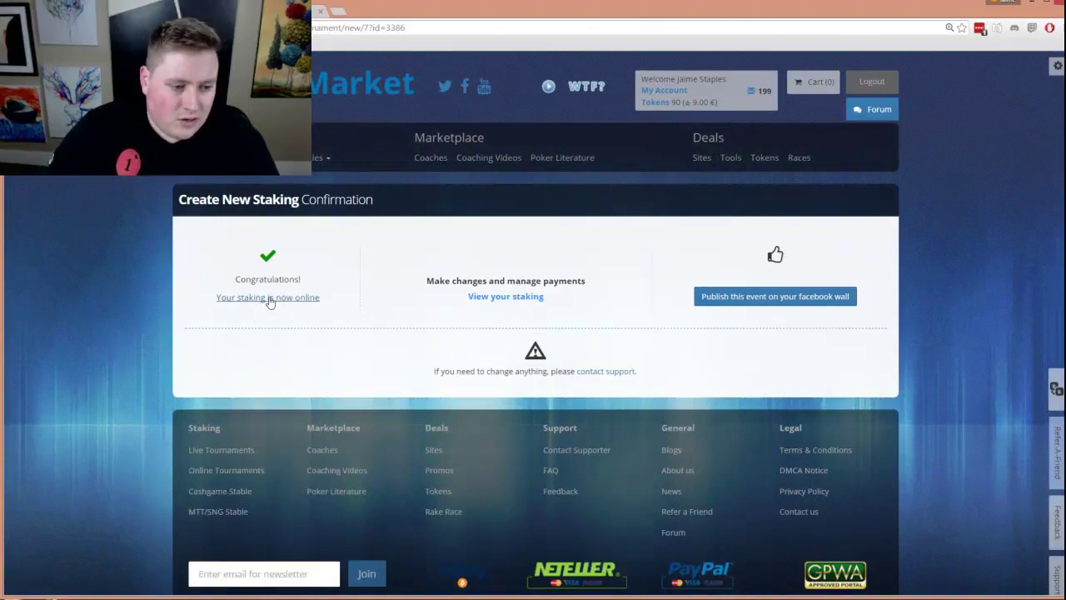
# Open the published staking page and examine its share reservation, payment options, tournament details, share details and dates.
pyautogui.click(283, 305)
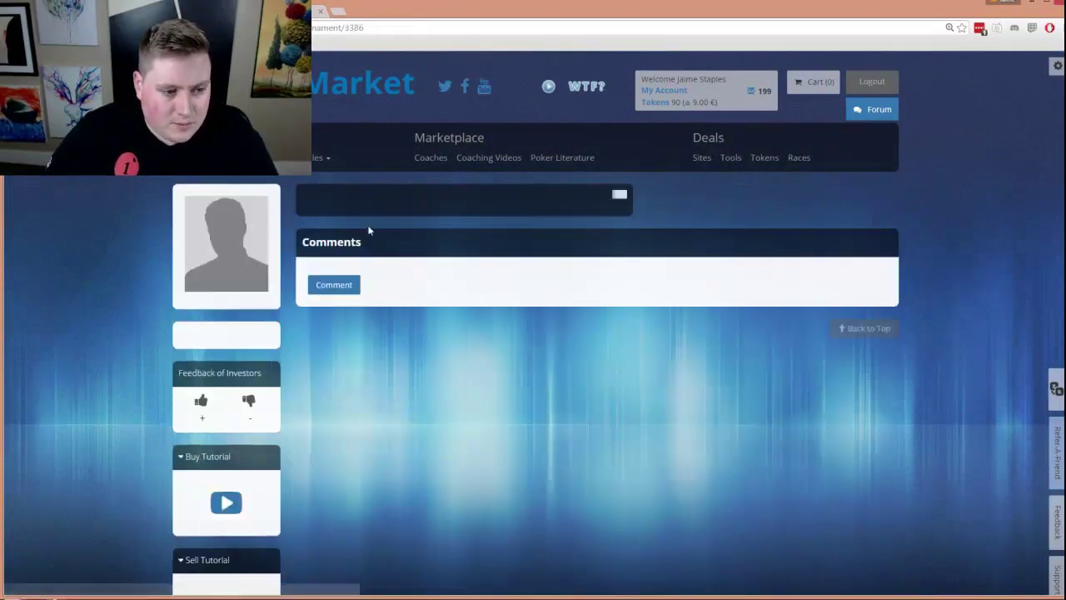
pyautogui.scroll(-3, 462, 333)
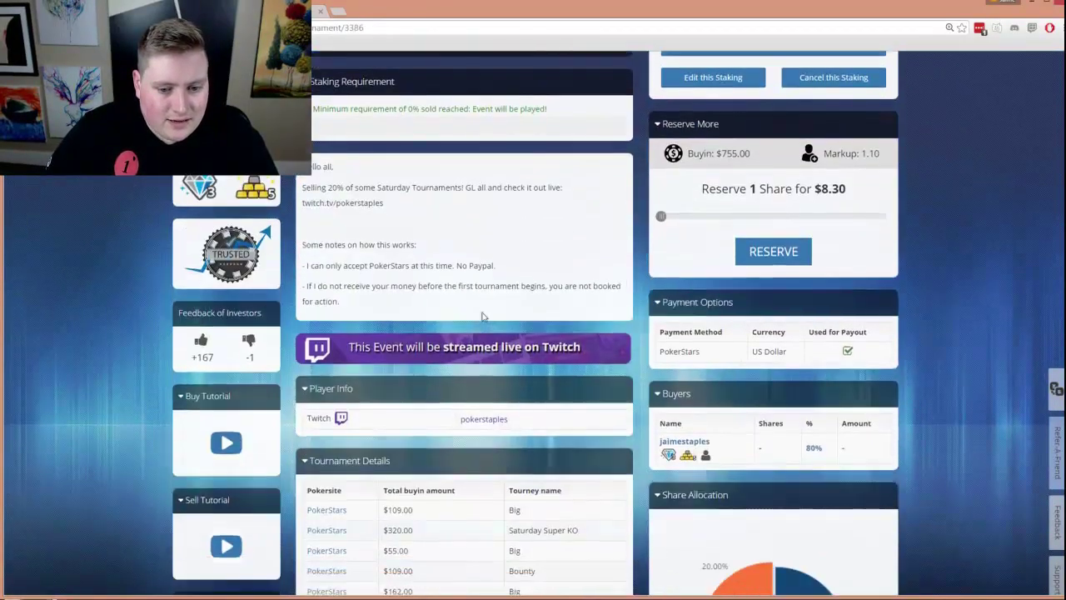
pyautogui.scroll(2, 673, 284)
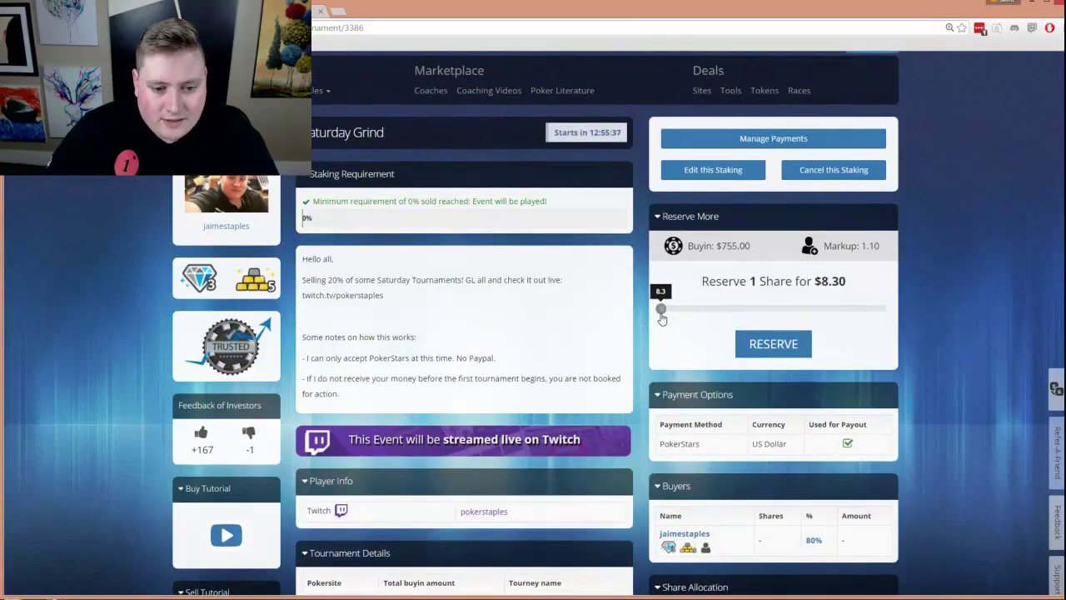
pyautogui.moveTo(661, 309); pyautogui.dragTo(605, 312)
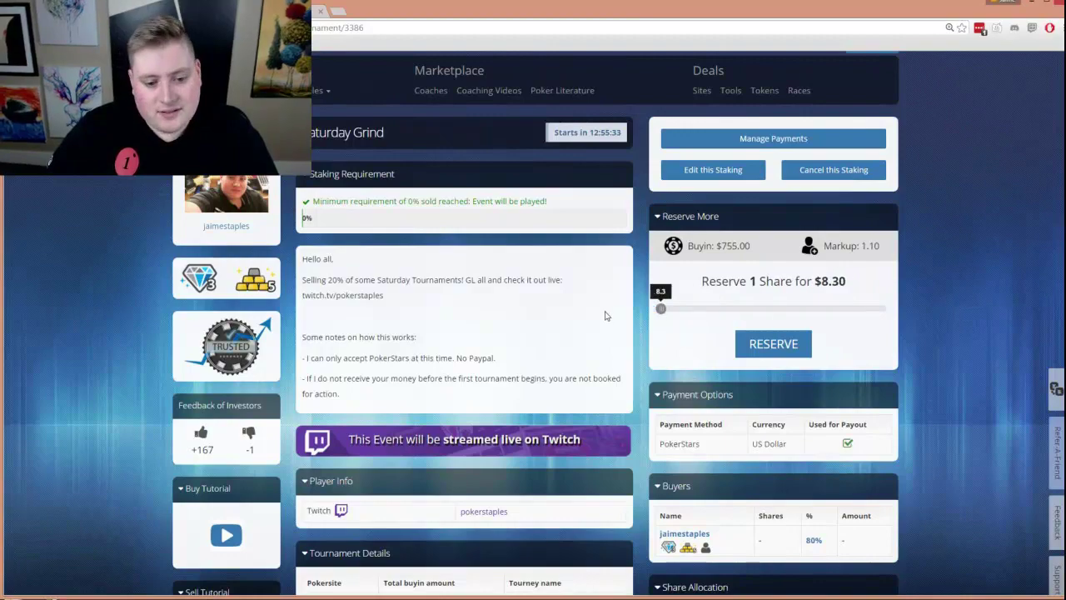
pyautogui.scroll(-2, 562, 190)
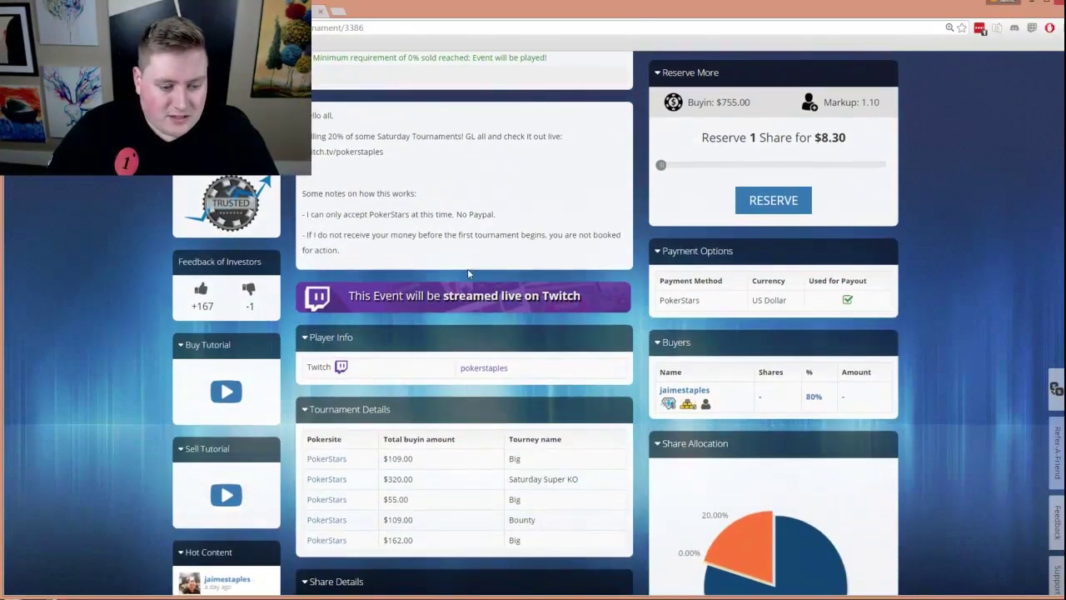
pyautogui.scroll(-7, 468, 273)
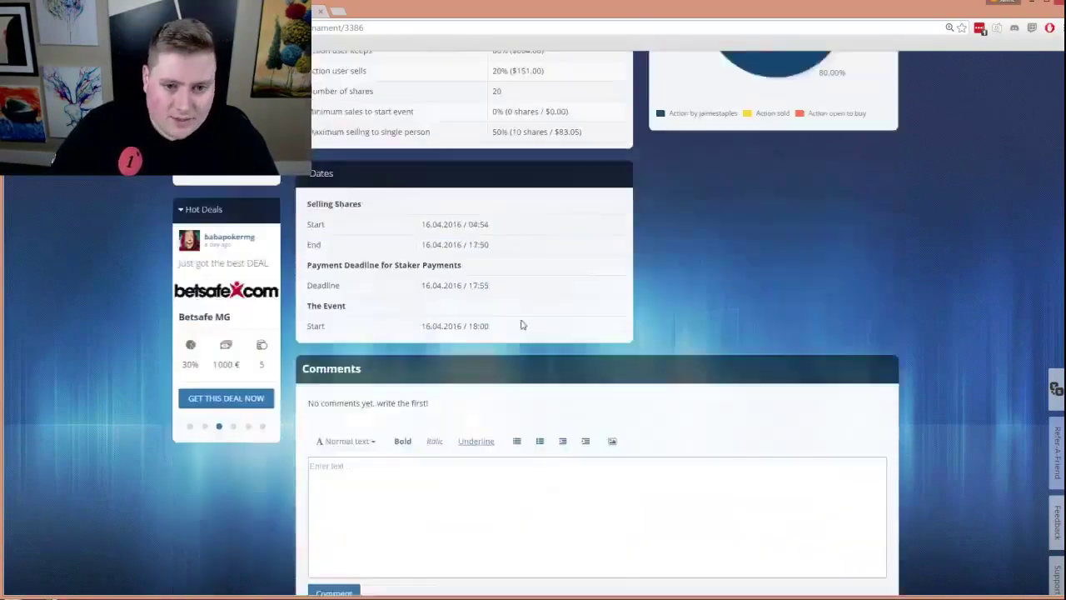
pyautogui.scroll(9, 521, 325)
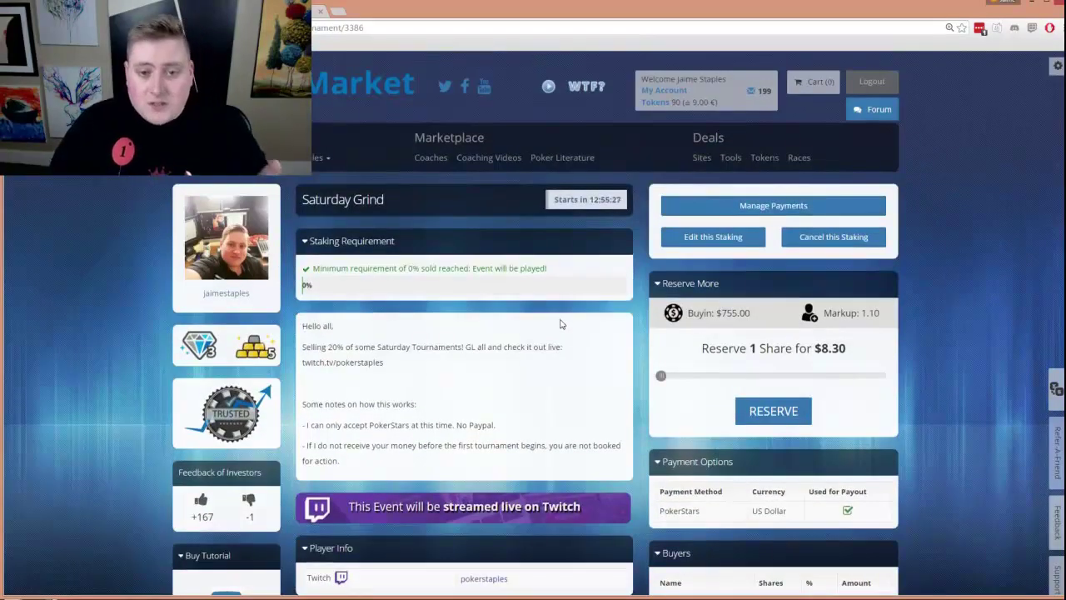